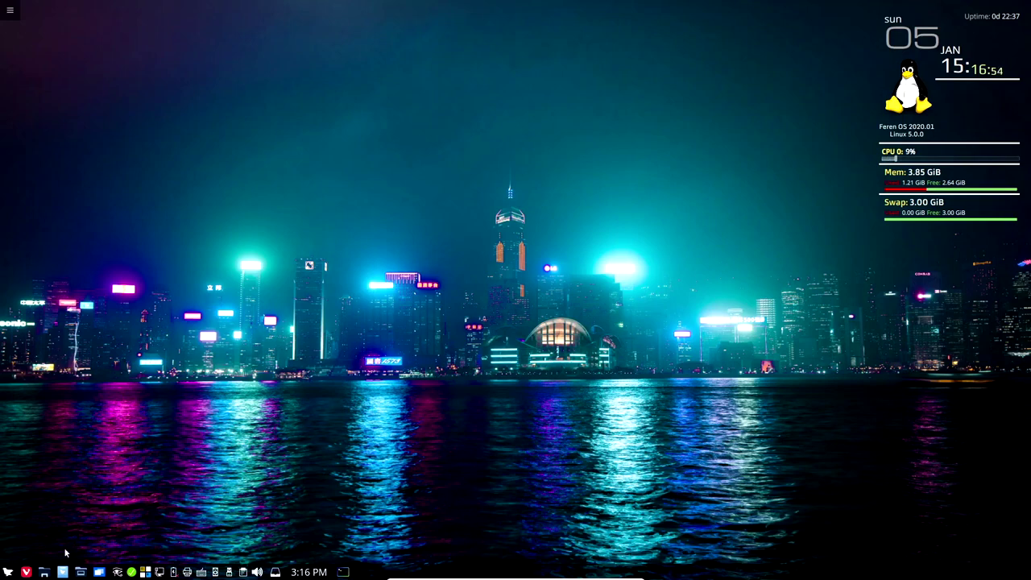
Step: Launch Kleopatra, make its window taller and centre it on the screen
left_click(8, 572)
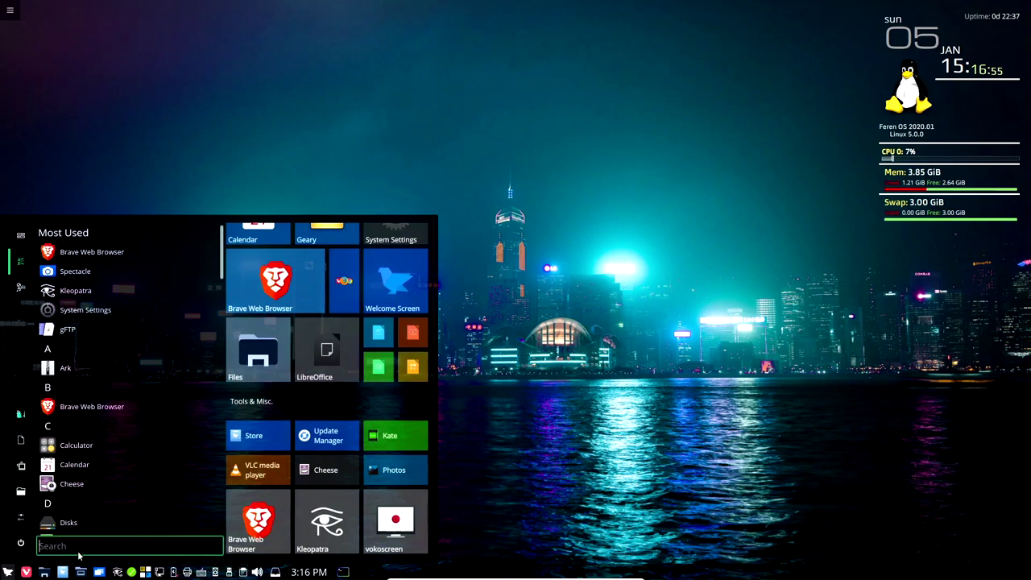
left_click(326, 523)
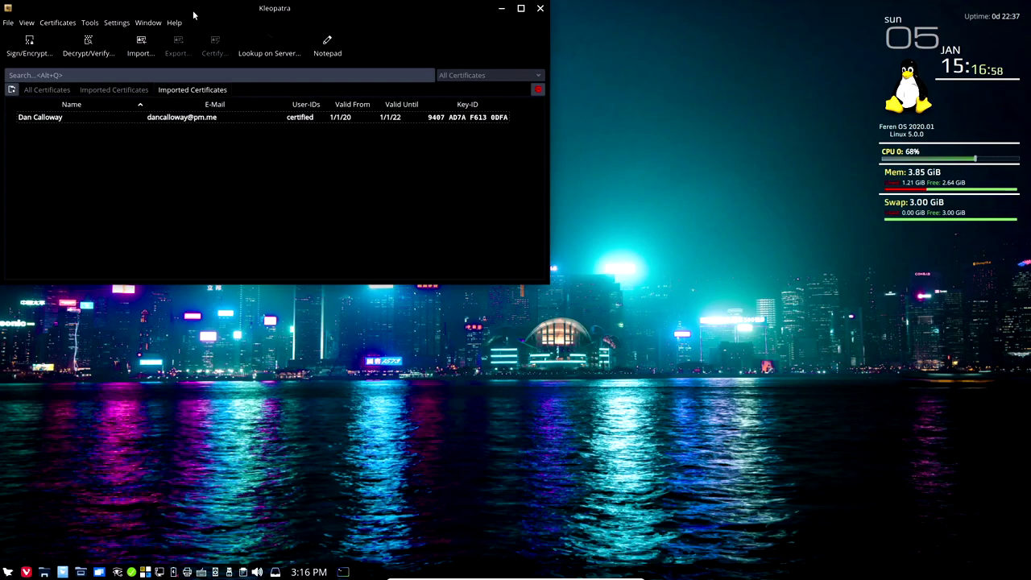
left_click_drag(200, 3, 353, 23)
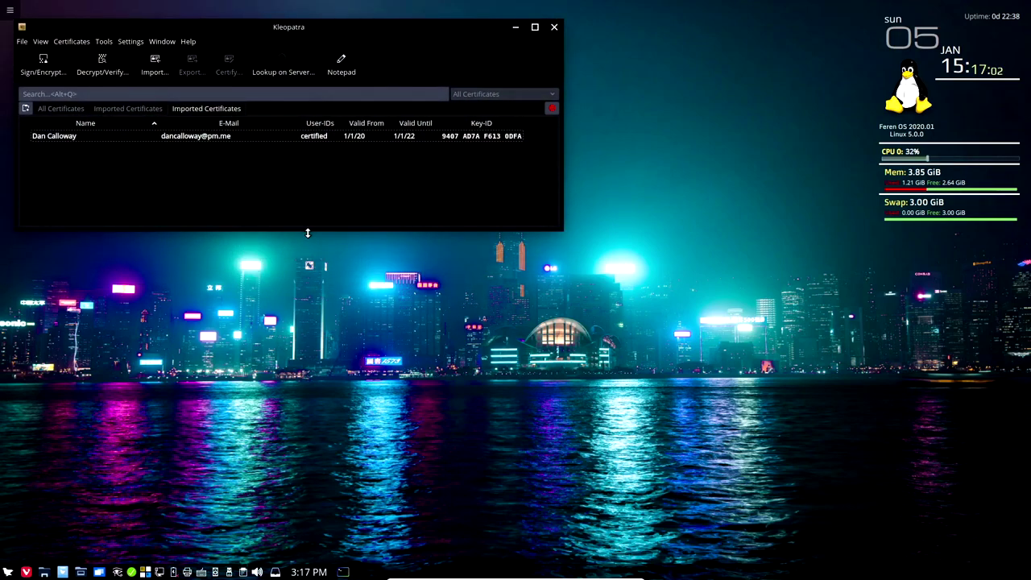
left_click_drag(307, 233, 307, 312)
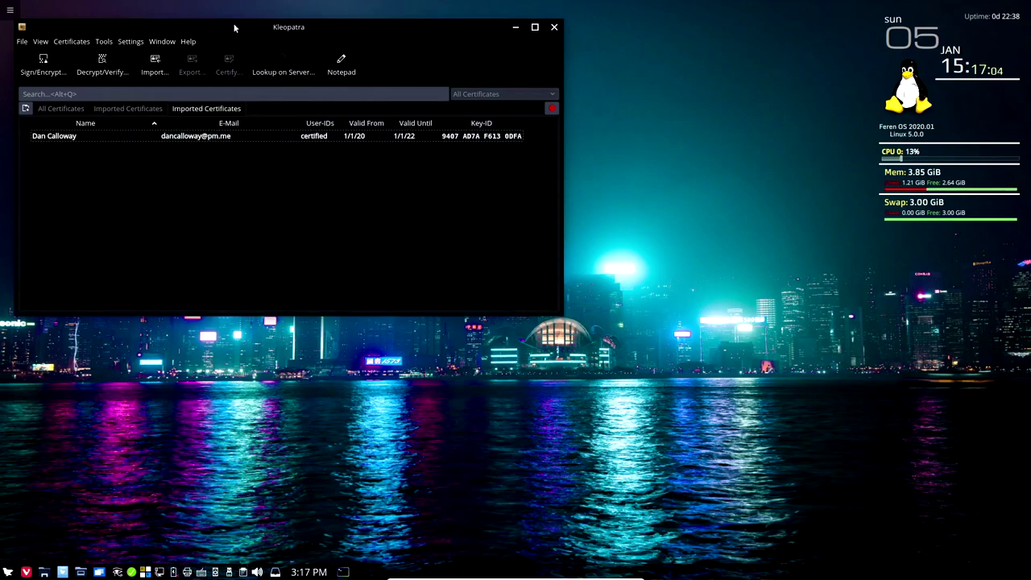
left_click_drag(234, 28, 464, 208)
Step: Select the imported certificate to view its import details, then deselect it
left_click(553, 318)
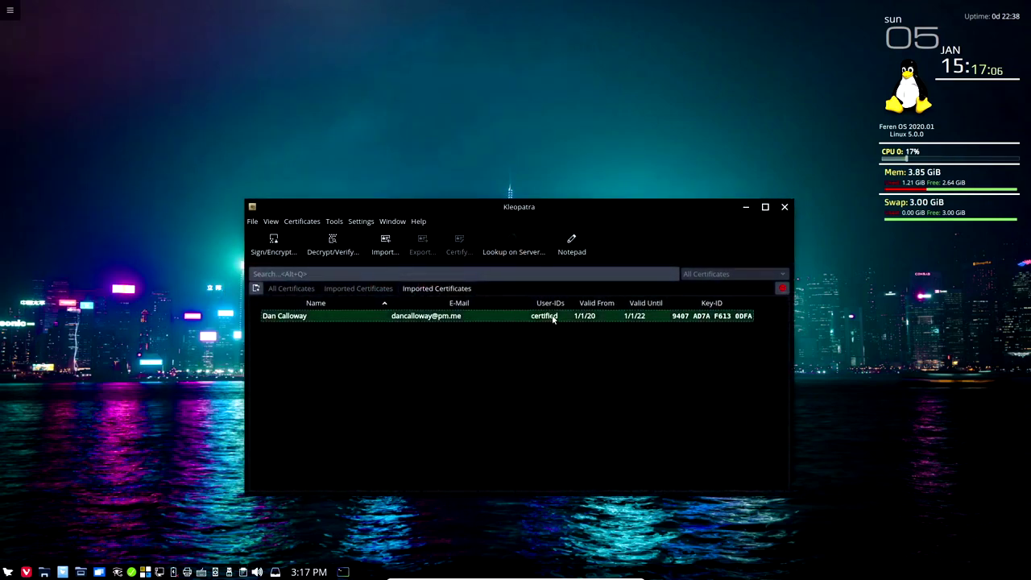
mouse_move(411, 321)
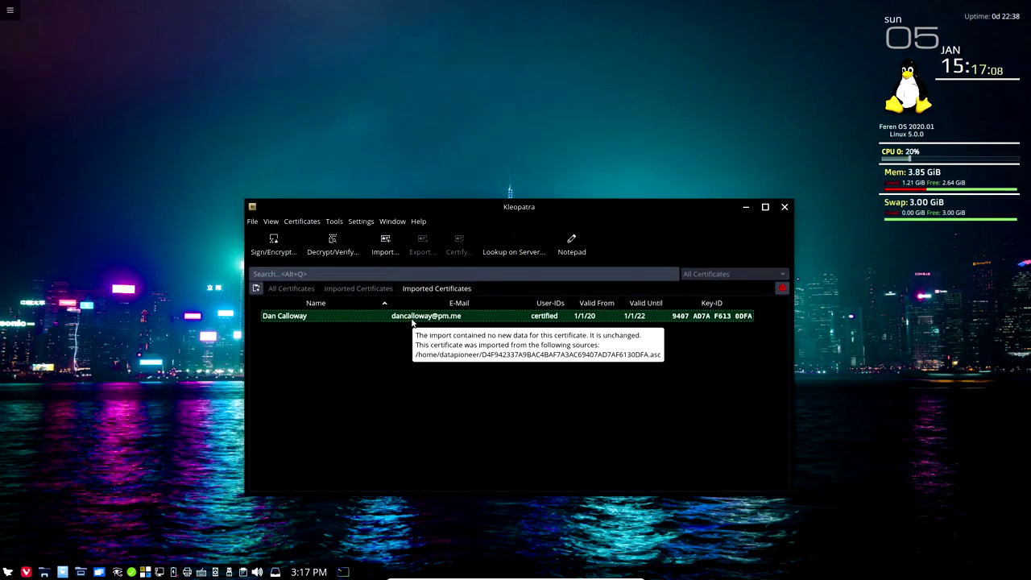
left_click(392, 374)
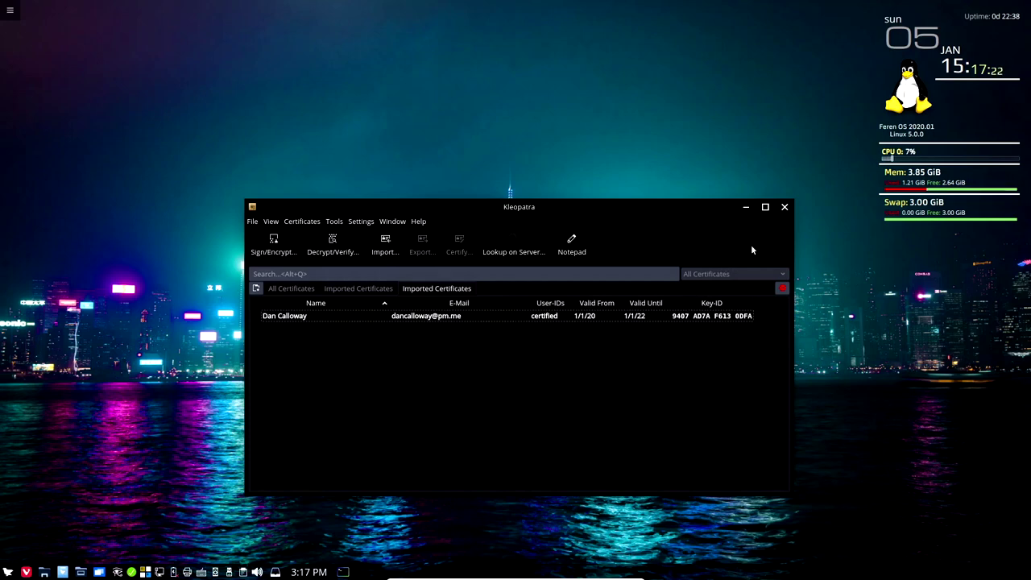
Step: Close Kleopatra, start gFTP and log in to the server at 192.168.1.157 with the site password
left_click(784, 207)
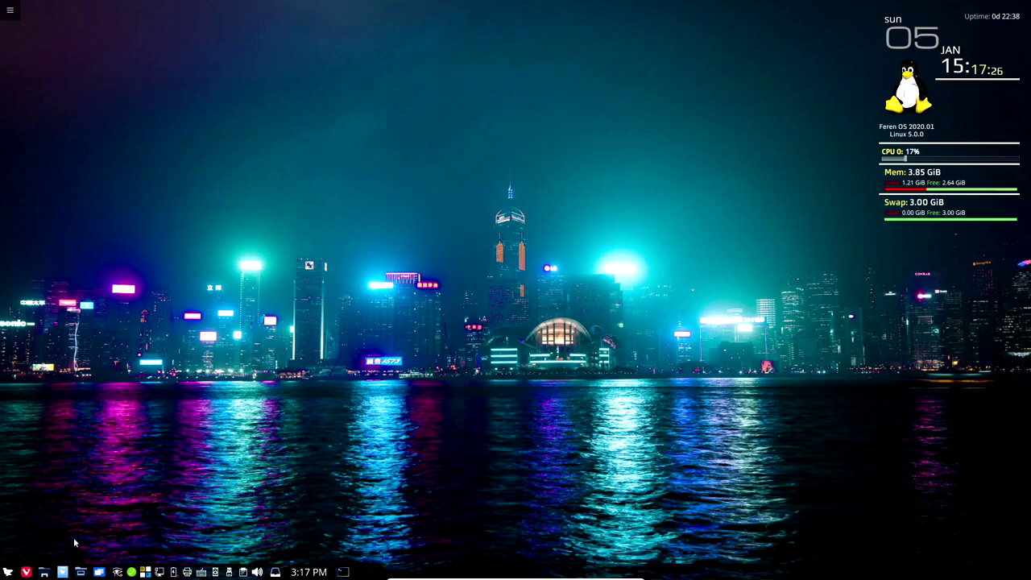
left_click(7, 572)
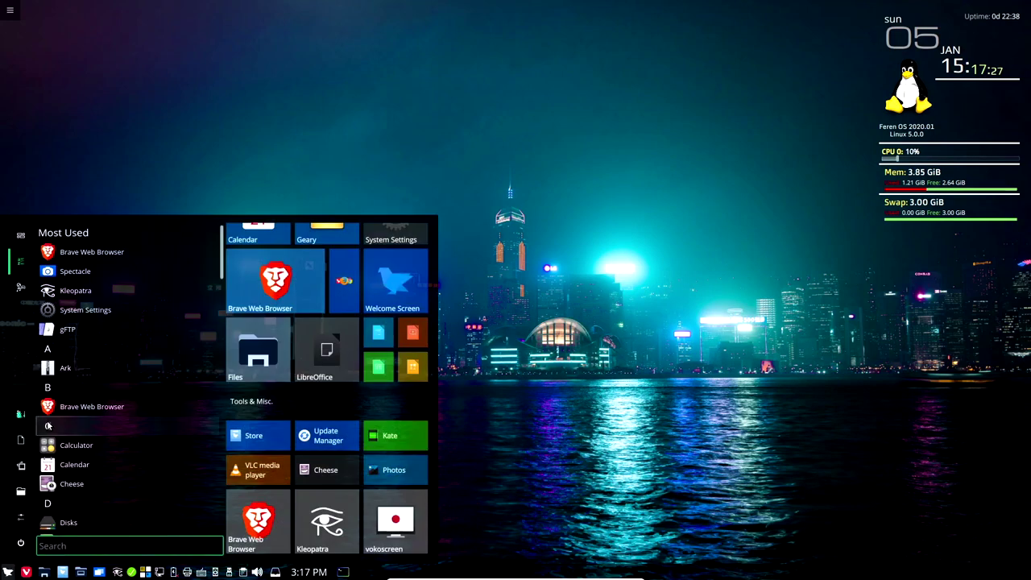
left_click(72, 419)
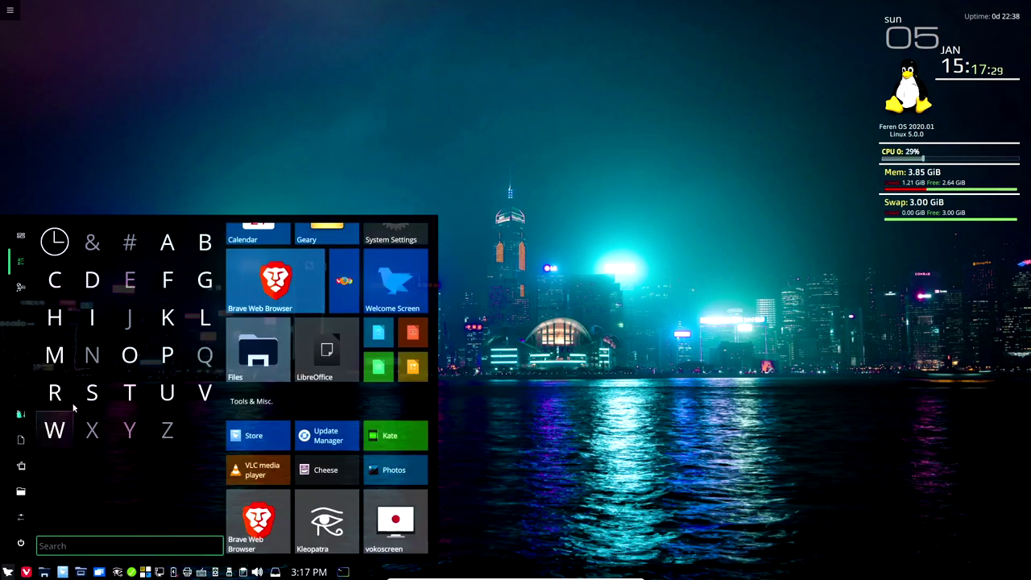
left_click(201, 282)
left_click(92, 266)
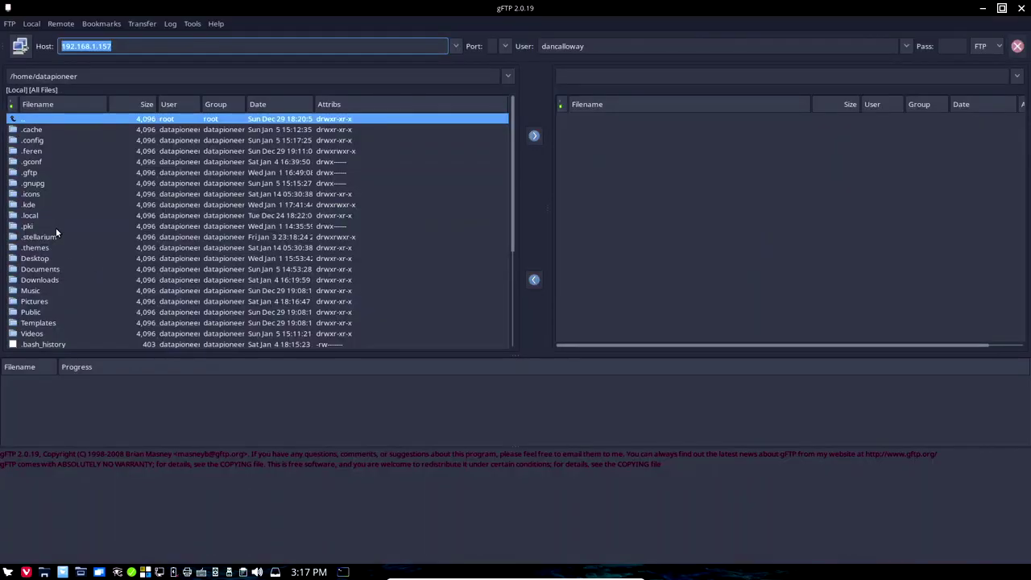
left_click(21, 48)
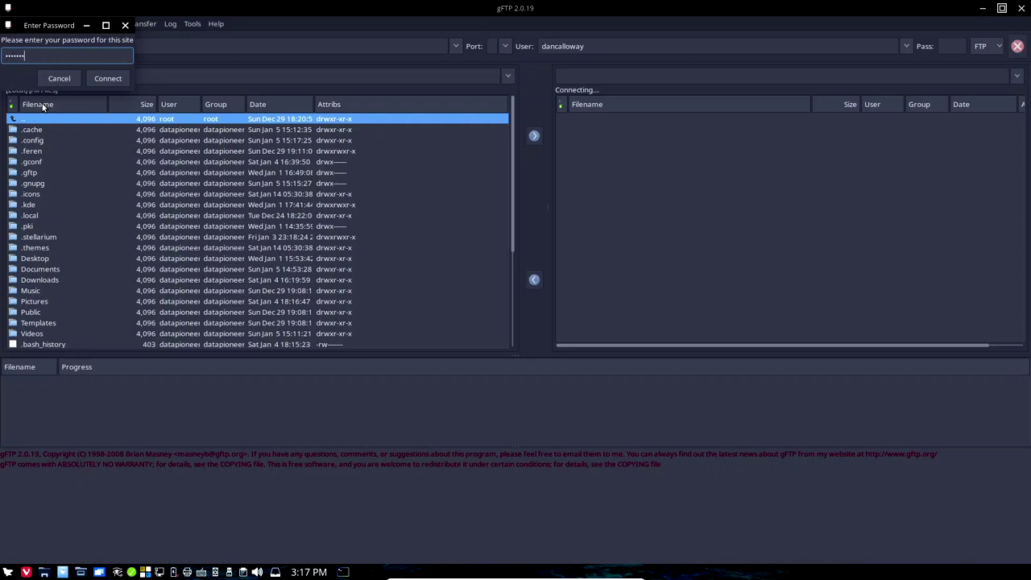
left_click(106, 78)
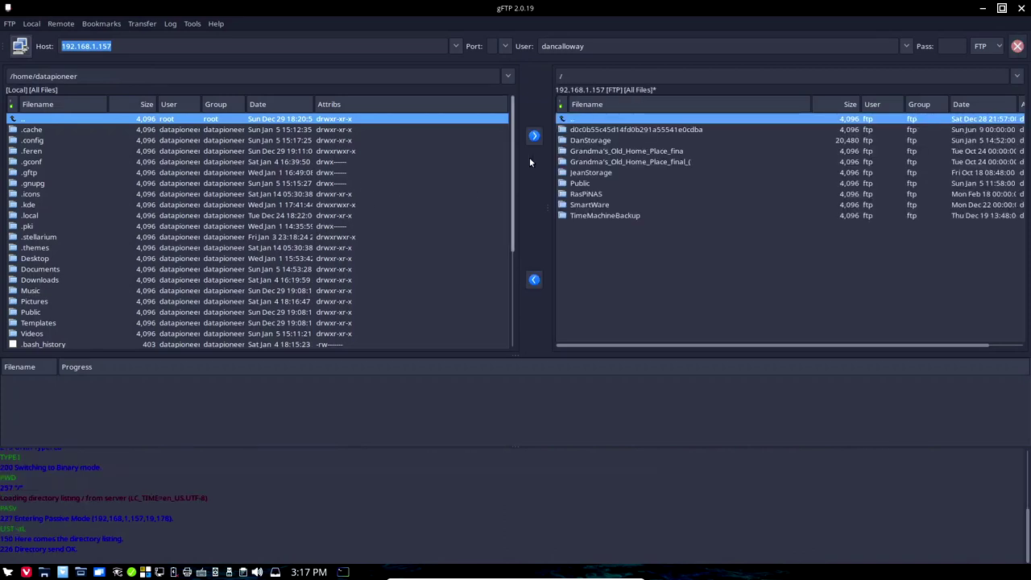
Step: Download the 2014 Tax Returns folder from the server's DanStorage into the local Documents folder
double_click(580, 141)
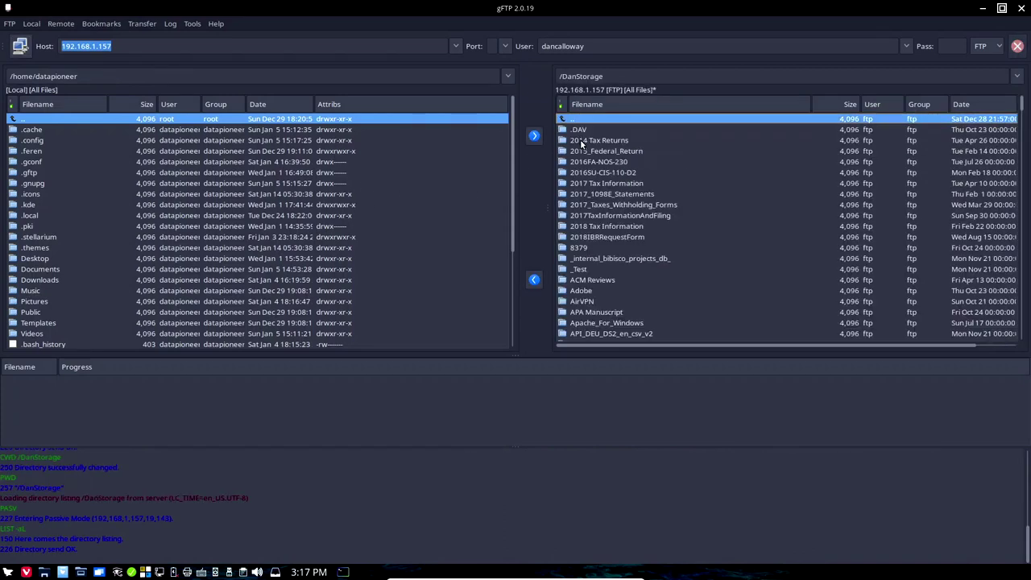
left_click(580, 141)
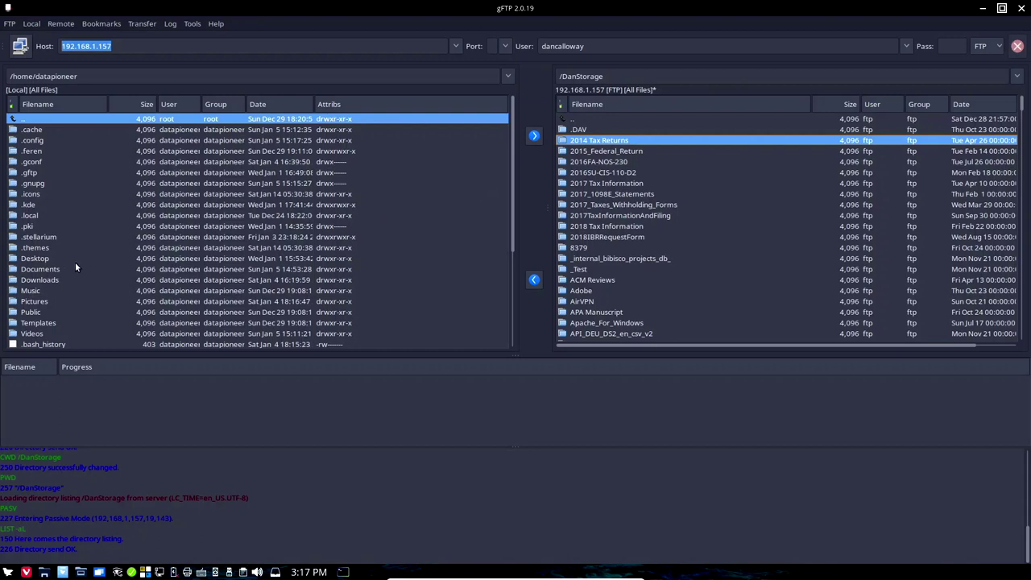
left_click(46, 270)
double_click(45, 271)
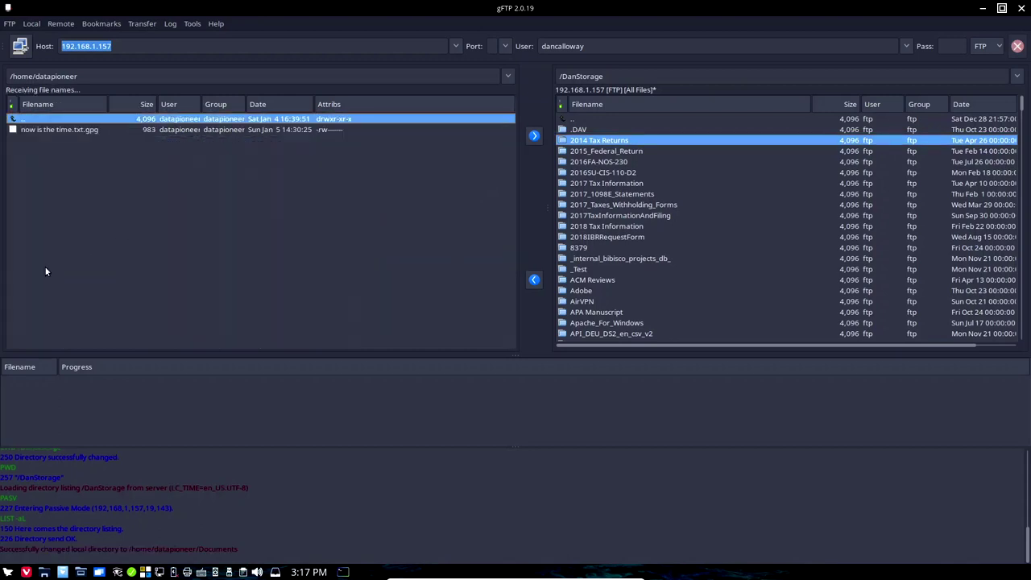
left_click(533, 280)
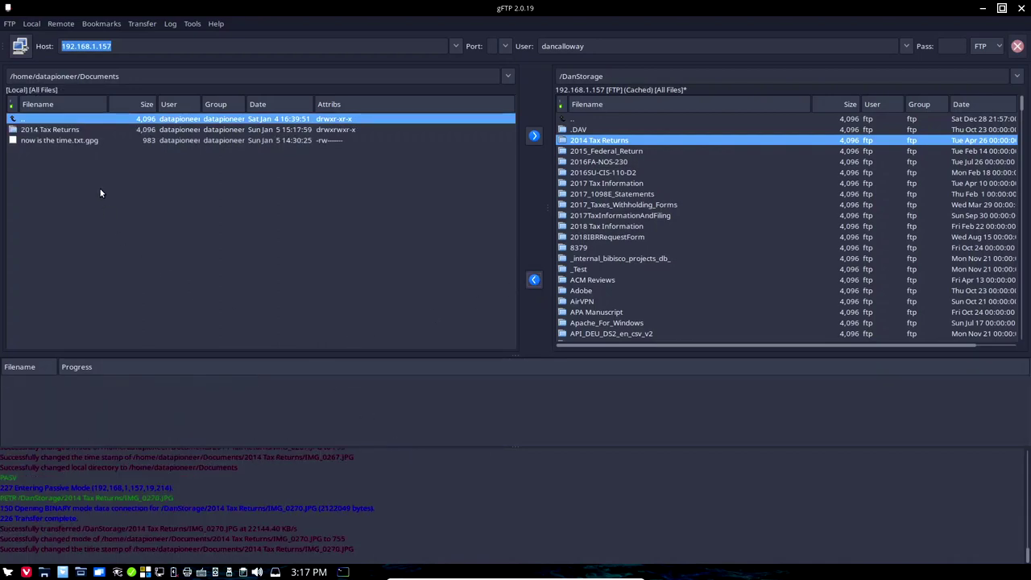
Step: Close gFTP and check in Nemo that Documents/2014 Tax Returns holds 12 files, then go back to Documents
left_click(1021, 8)
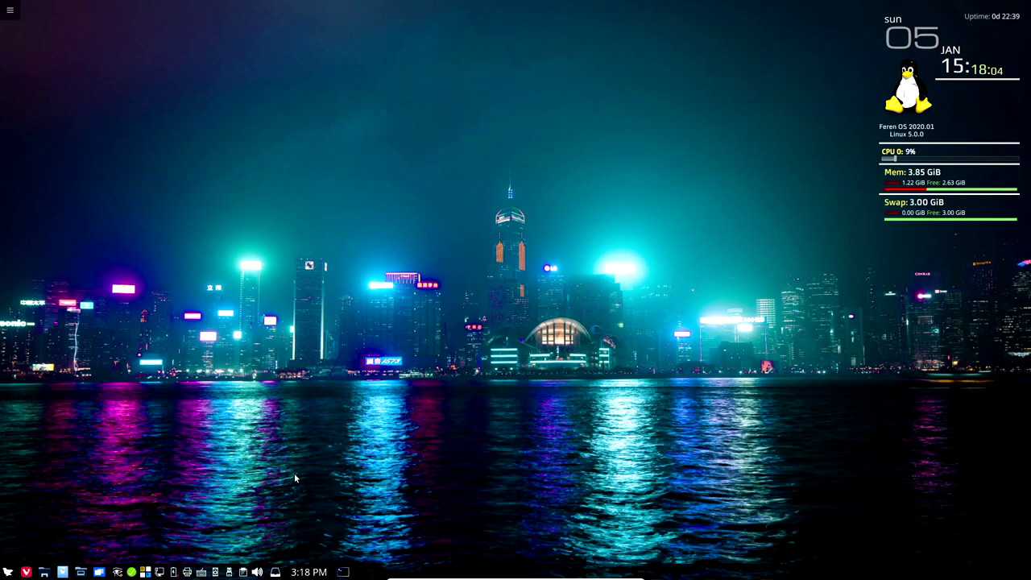
left_click(45, 572)
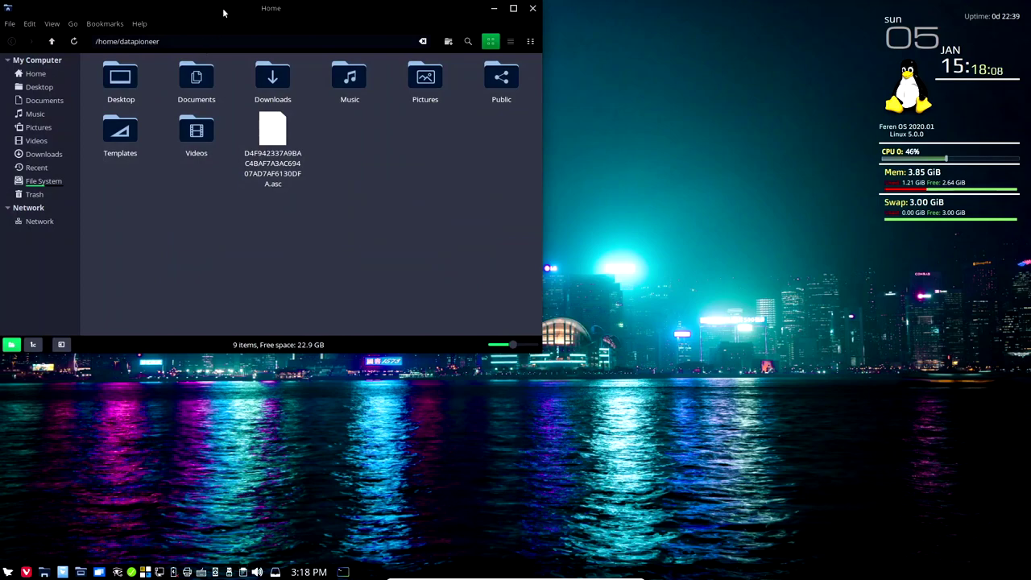
left_click_drag(225, 13, 512, 125)
double_click(457, 192)
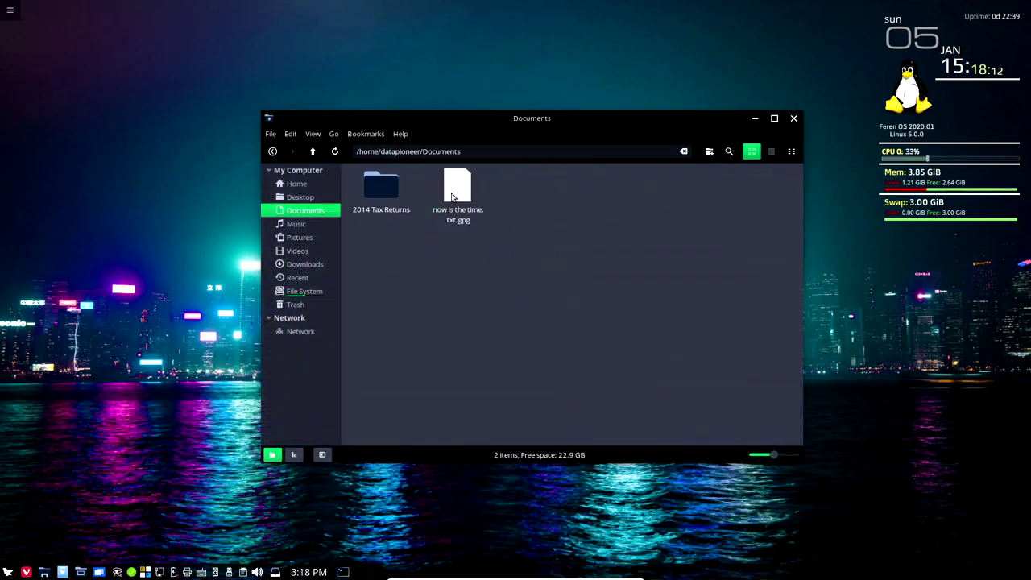
double_click(378, 195)
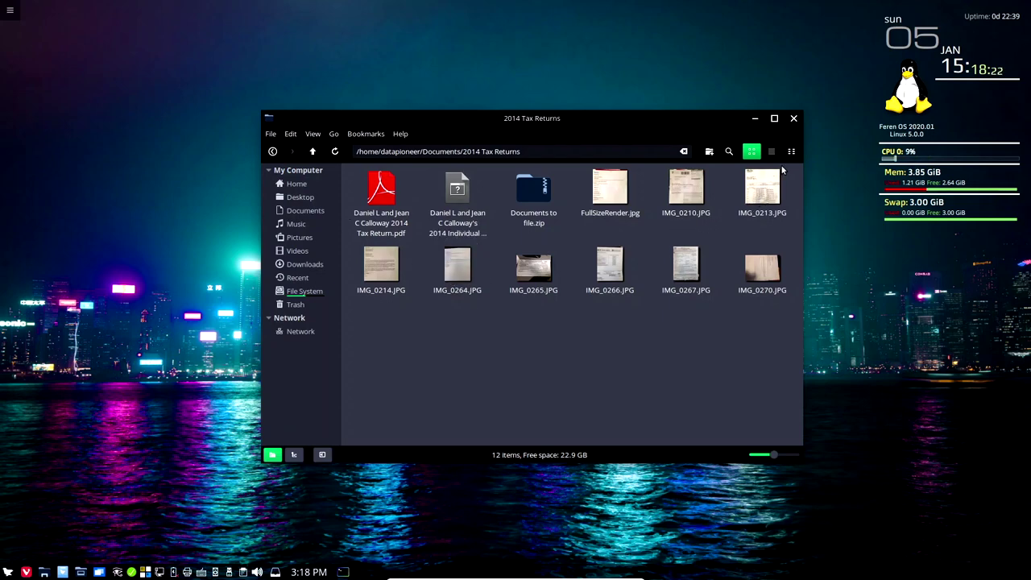
left_click(312, 153)
left_click(385, 244)
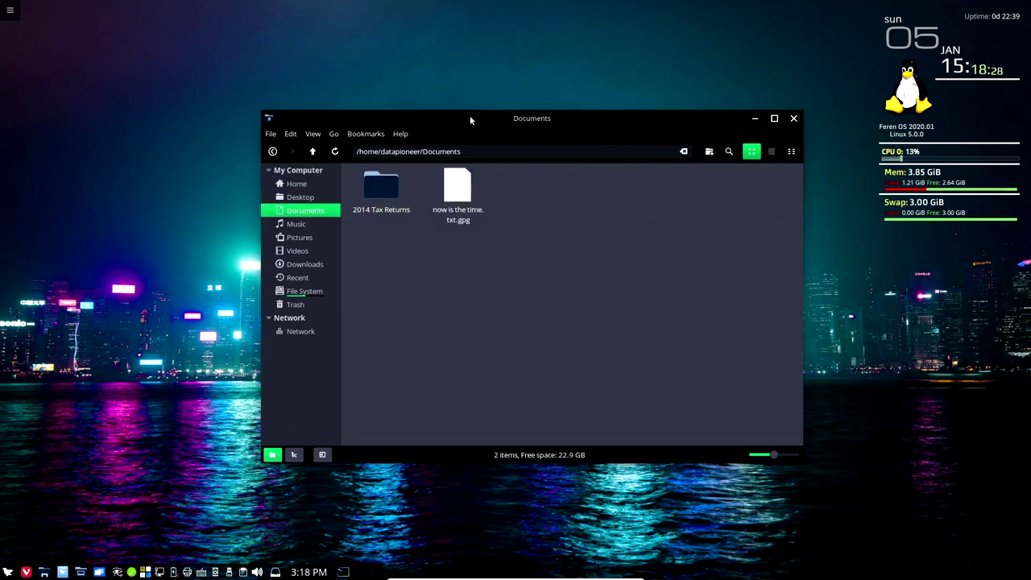
Step: Start Kleopatra beside Nemo and drop the 2014 Tax Returns folder onto its window
left_click_drag(469, 116, 264, 54)
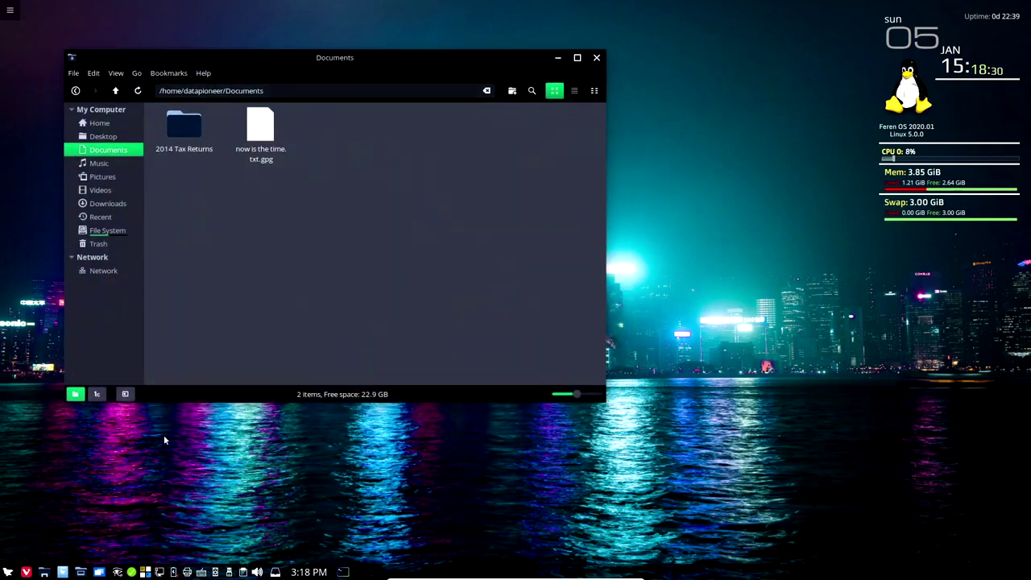
left_click(7, 572)
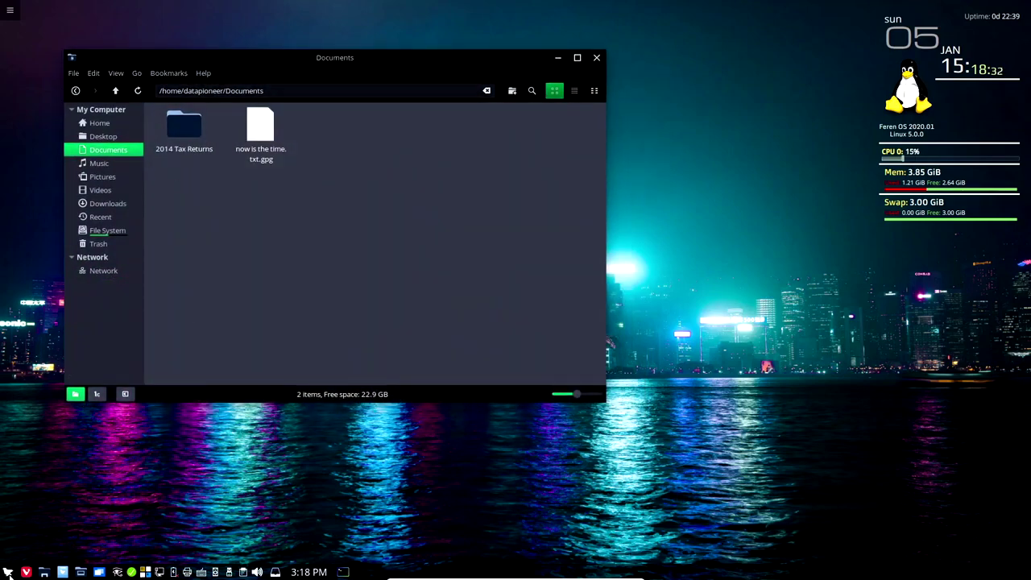
left_click(322, 524)
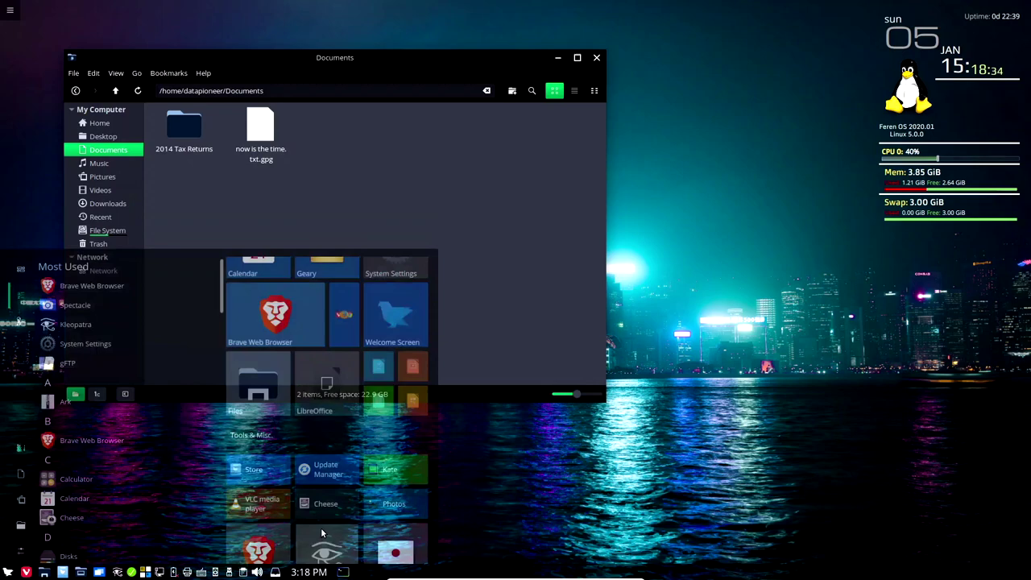
left_click_drag(739, 277, 720, 244)
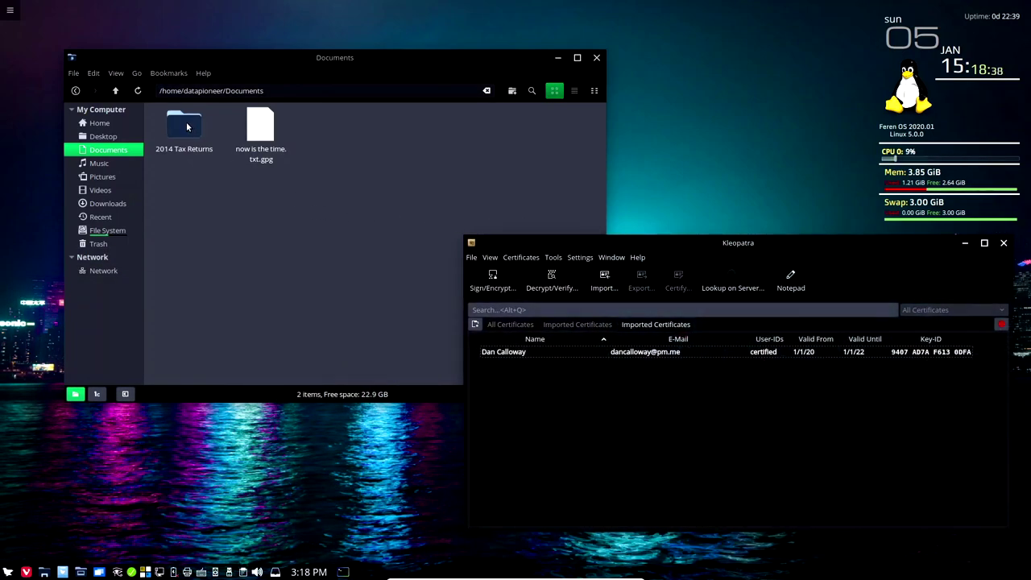
left_click_drag(186, 126, 769, 434)
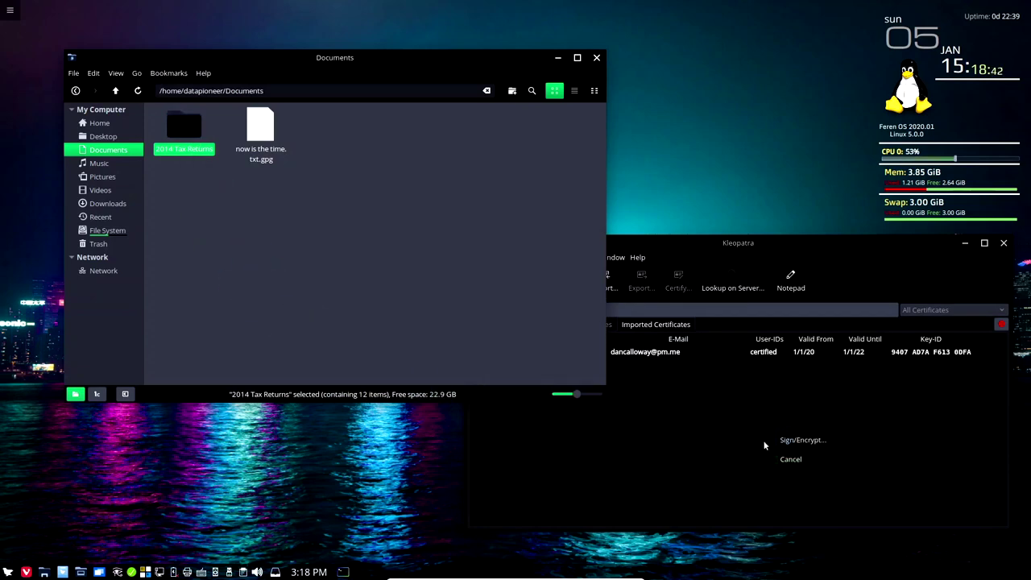
Step: Choose Sign/Encrypt, keep Encrypt for me enabled and turn off Encrypt for others
left_click(788, 441)
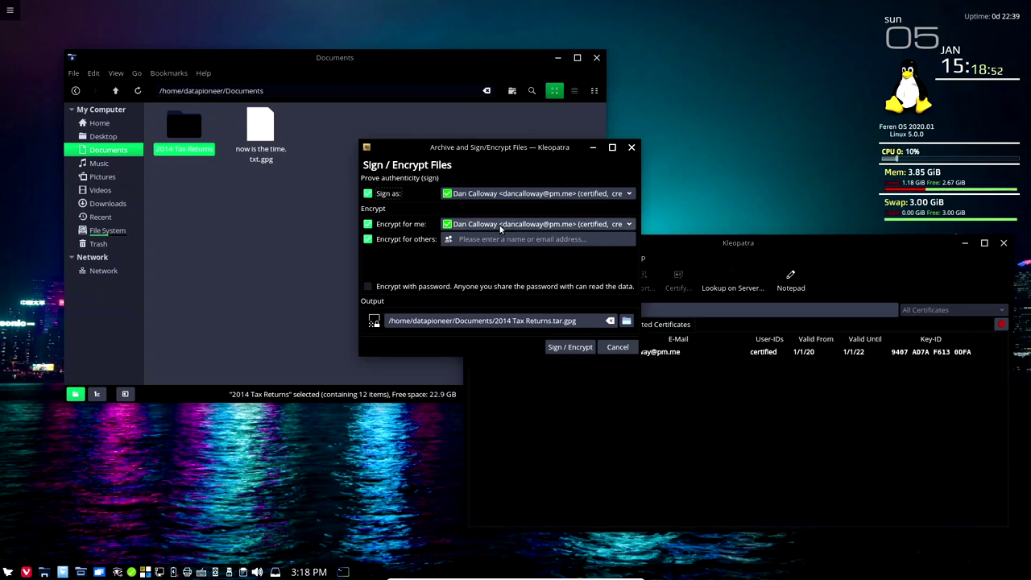
left_click(369, 224)
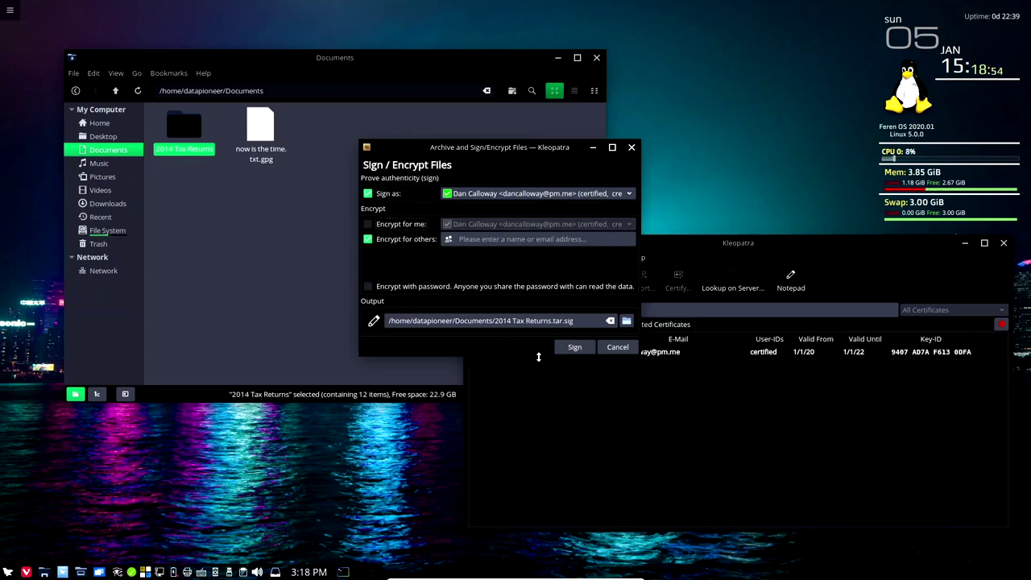
left_click(367, 224)
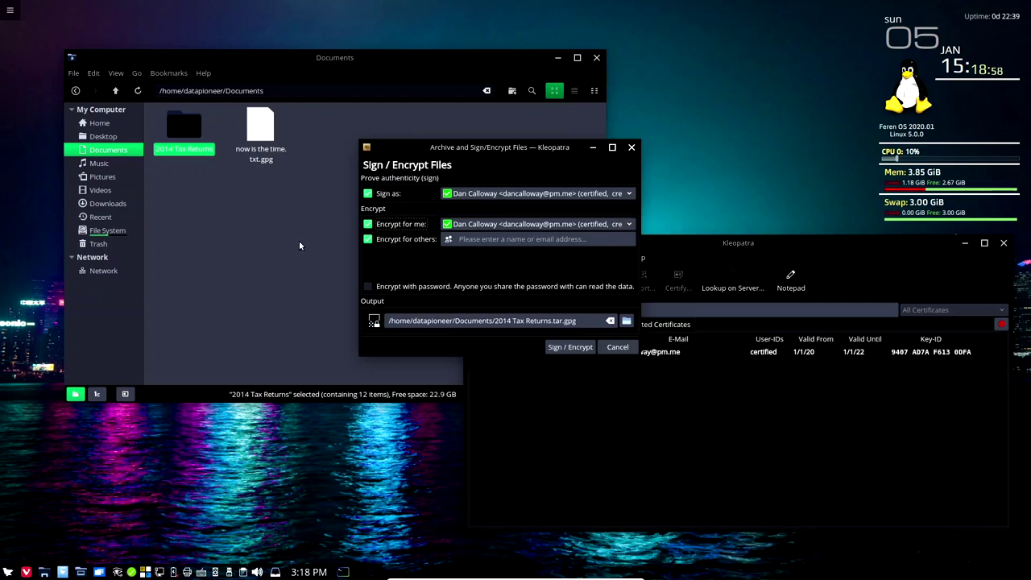
left_click(367, 240)
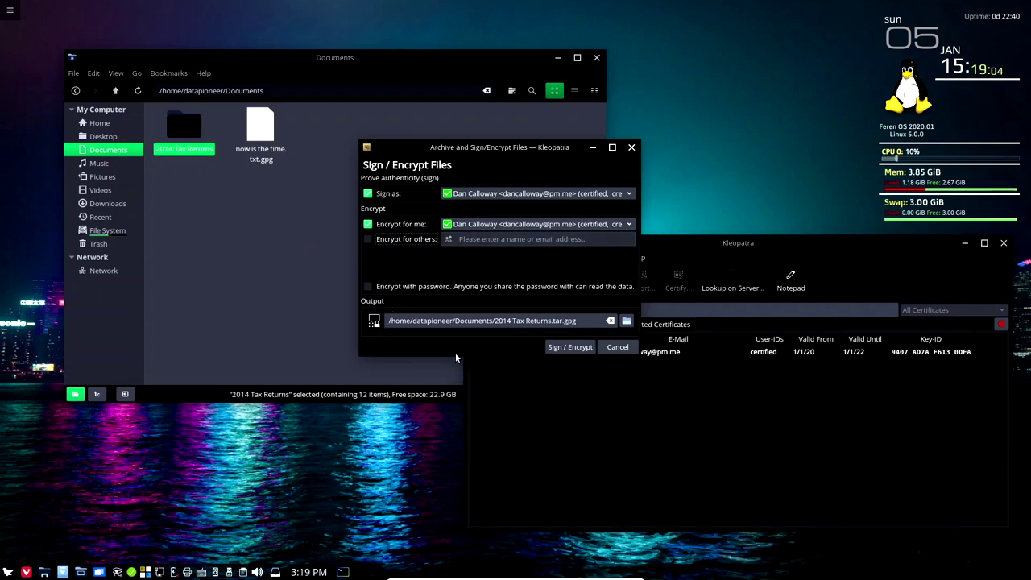
Step: Run the signing and encryption, unlock the key with its passphrase, and finish to create 2014 Tax Returns.tar.gpg
left_click(563, 347)
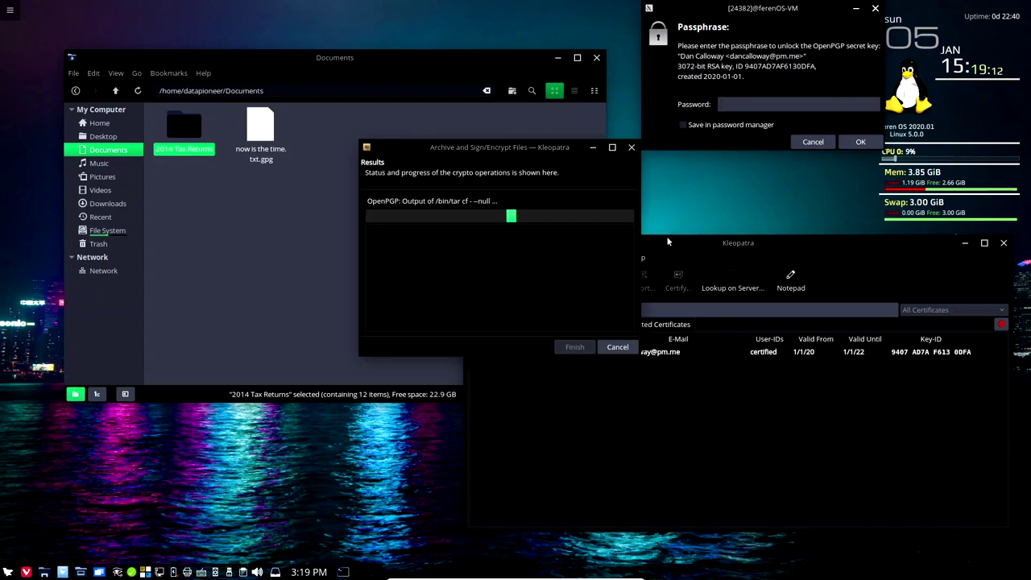
type("•••••••••")
key("BackSpace")
key("BackSpace")
key("BackSpace")
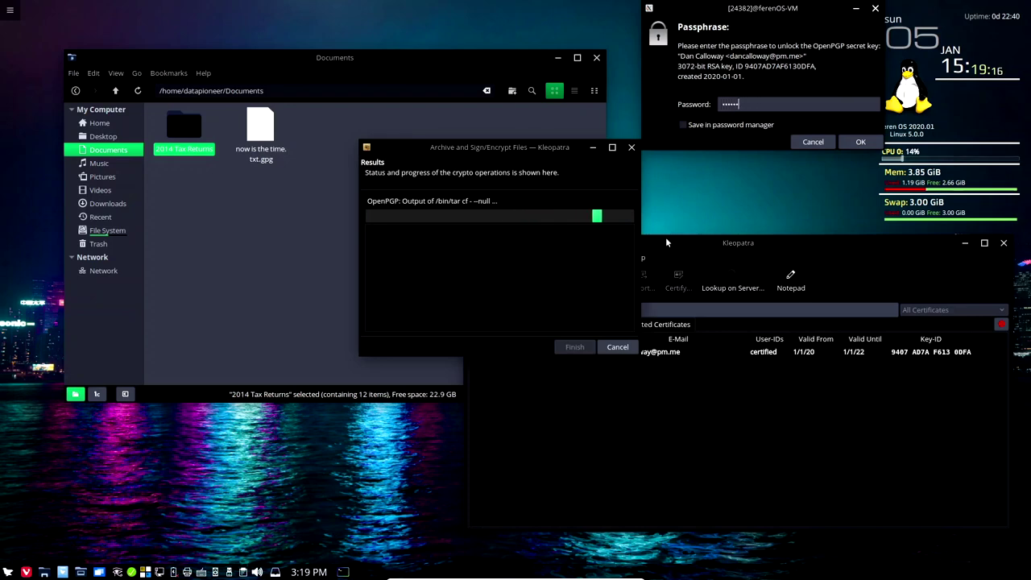
key("BackSpace")
key("BackSpace")
key("BackSpace")
key("BackSpace")
key("BackSpace")
key("BackSpace")
type("••••••••••••••••")
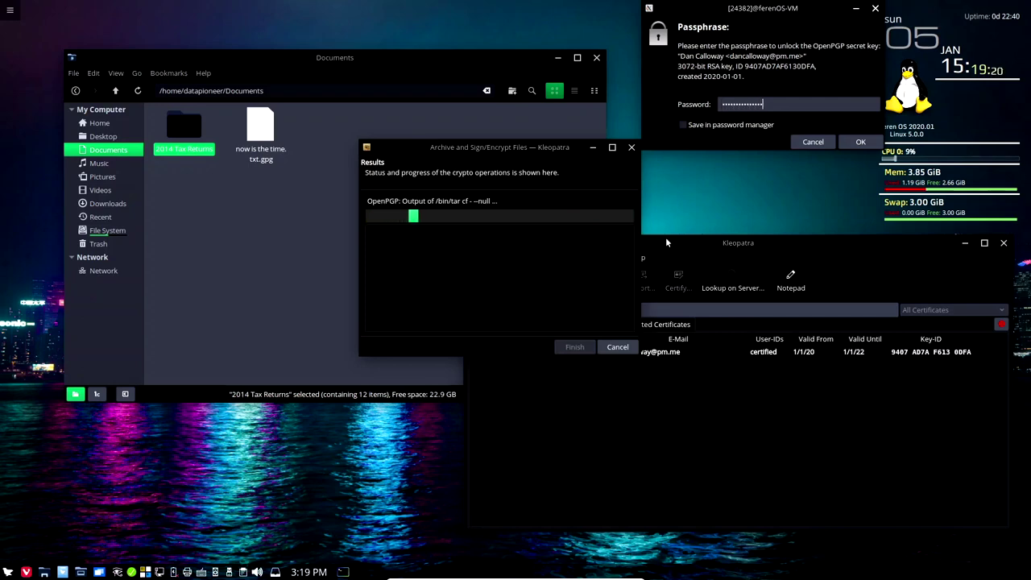
key("Return")
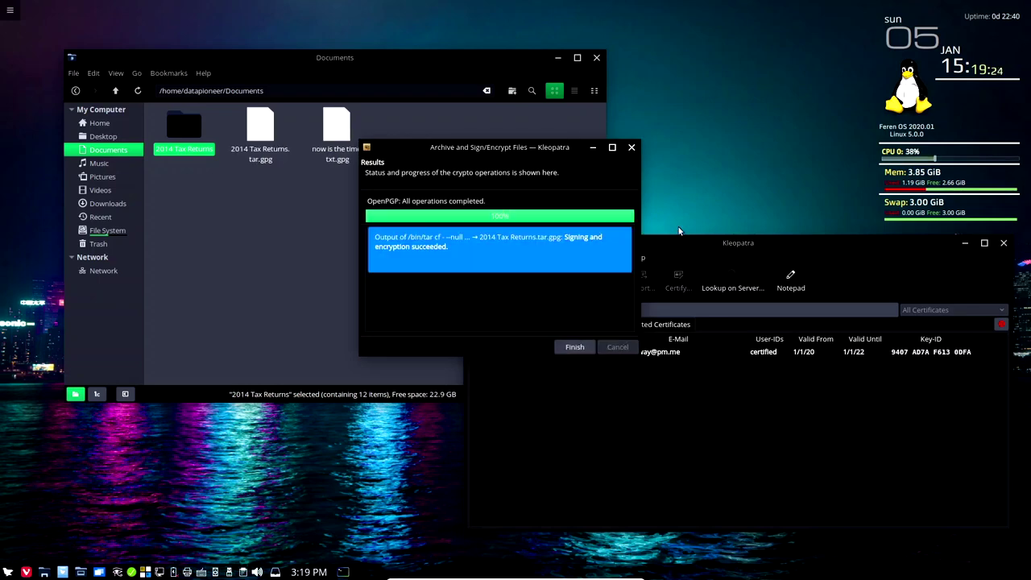
left_click(576, 351)
left_click(326, 276)
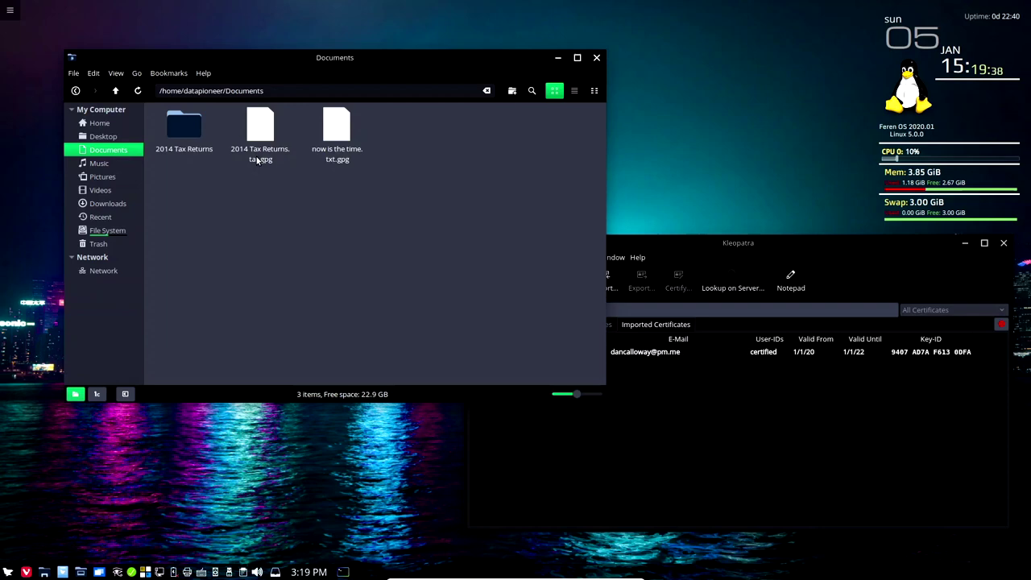
Step: Permanently delete the original 2014 Tax Returns folder and close Kleopatra
right_click(186, 131)
left_click(226, 343)
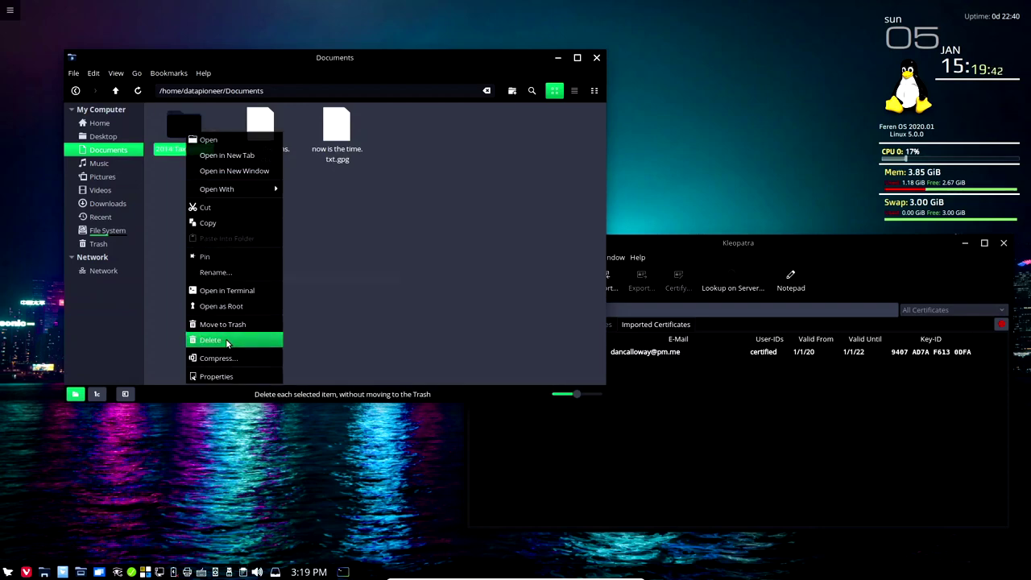
left_click(429, 279)
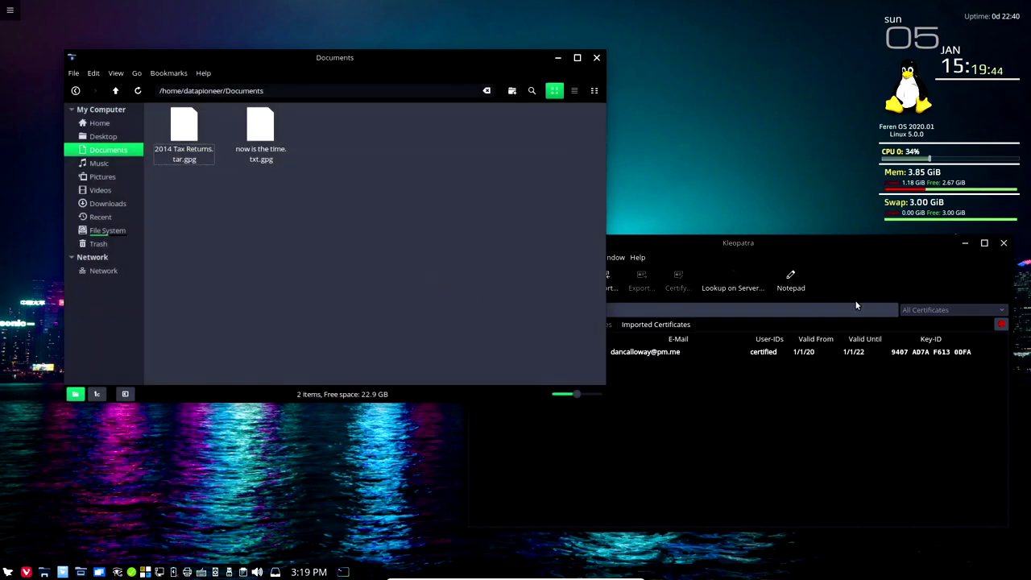
left_click(1003, 242)
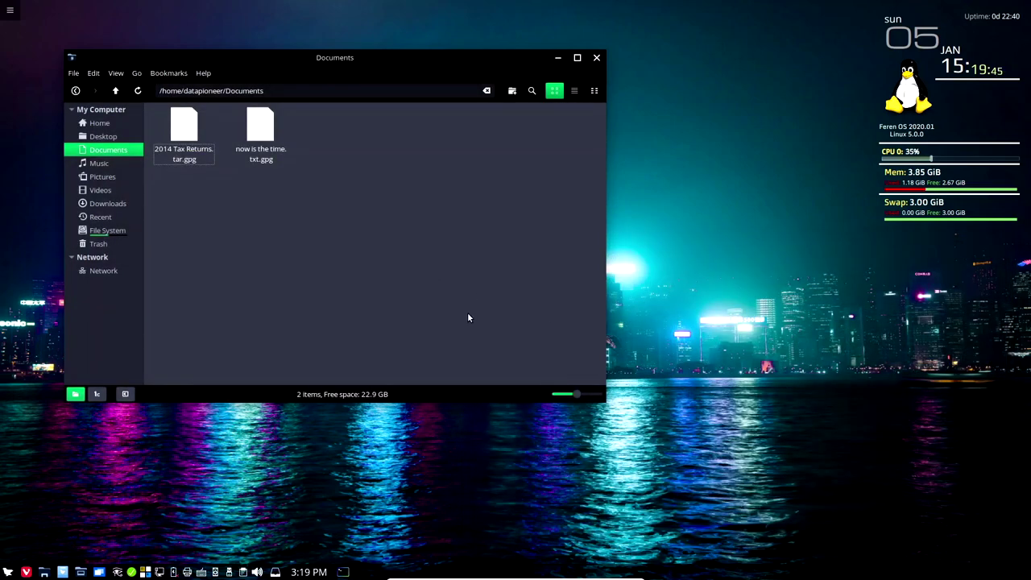
Step: Open 2014 Tax Returns.tar.gpg in Kate to confirm its contents are garbled, then close Kate
right_click(182, 131)
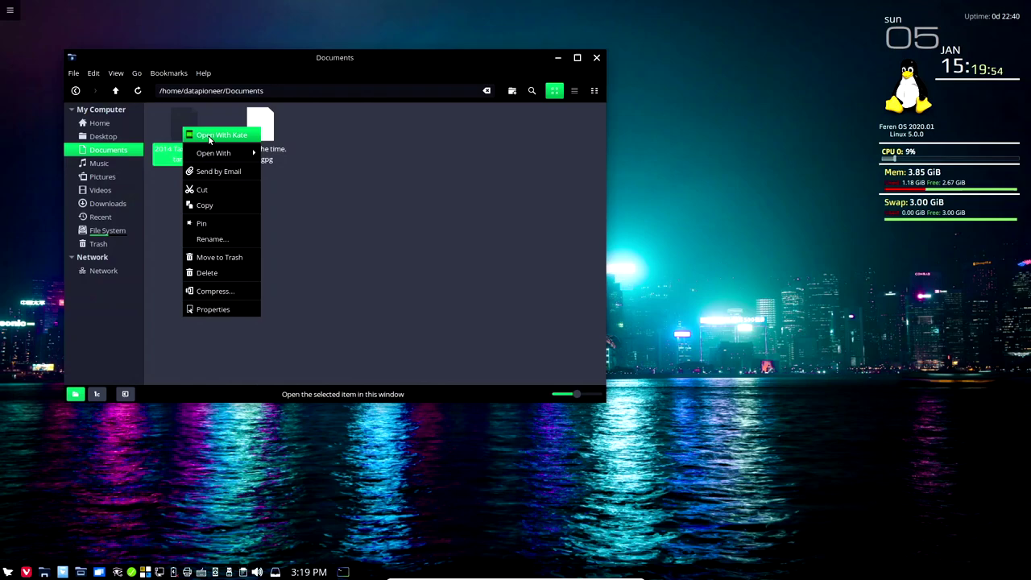
left_click(398, 236)
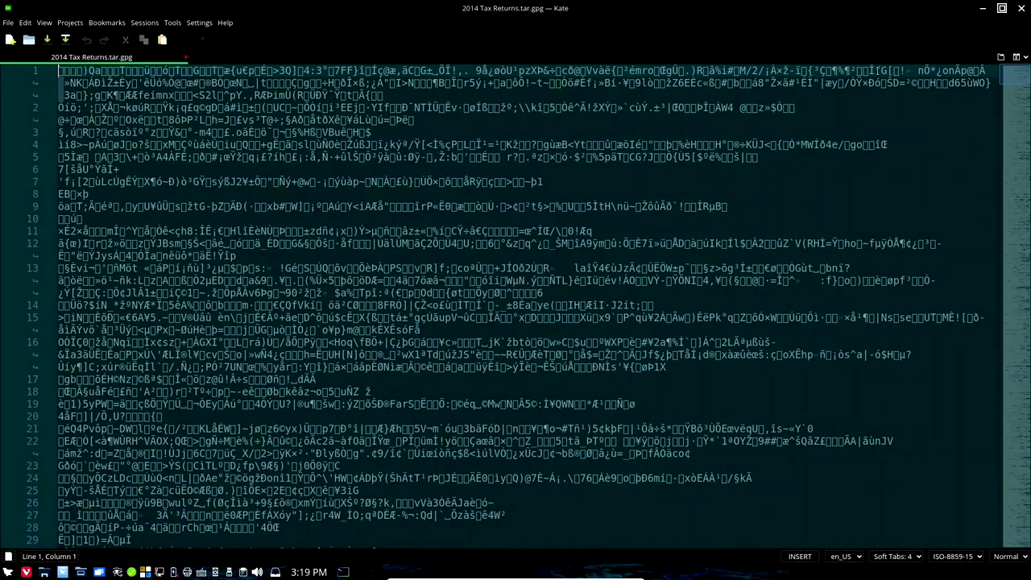
left_click(1019, 8)
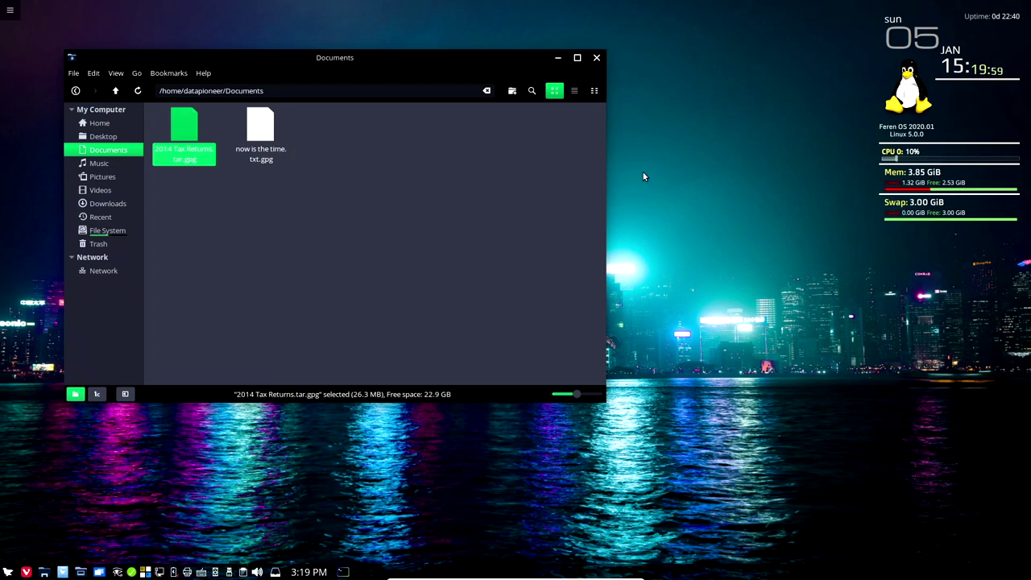
left_click(495, 163)
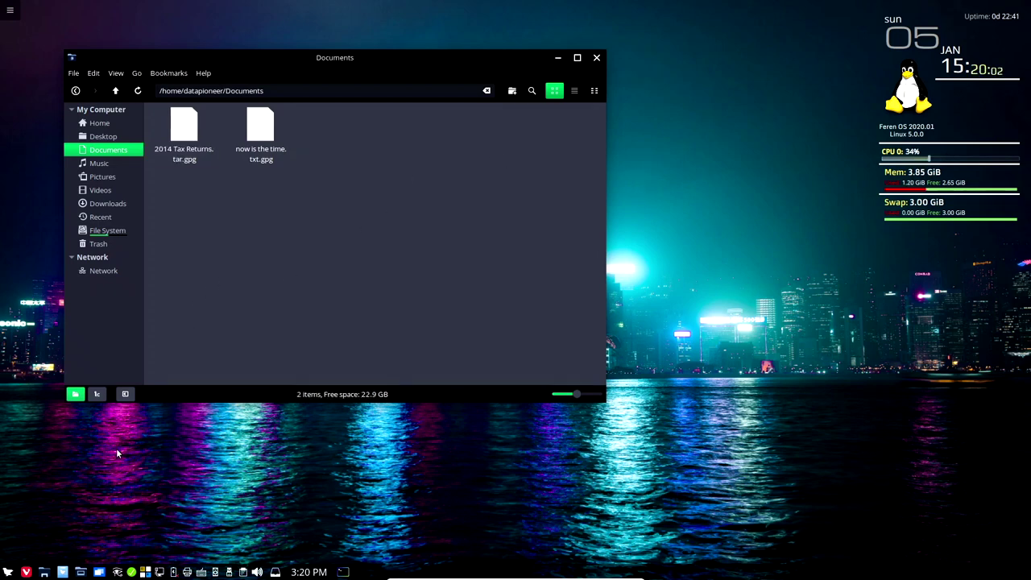
Step: Start gFTP from the G apps and connect to 192.168.1.157 with the site password
left_click(8, 570)
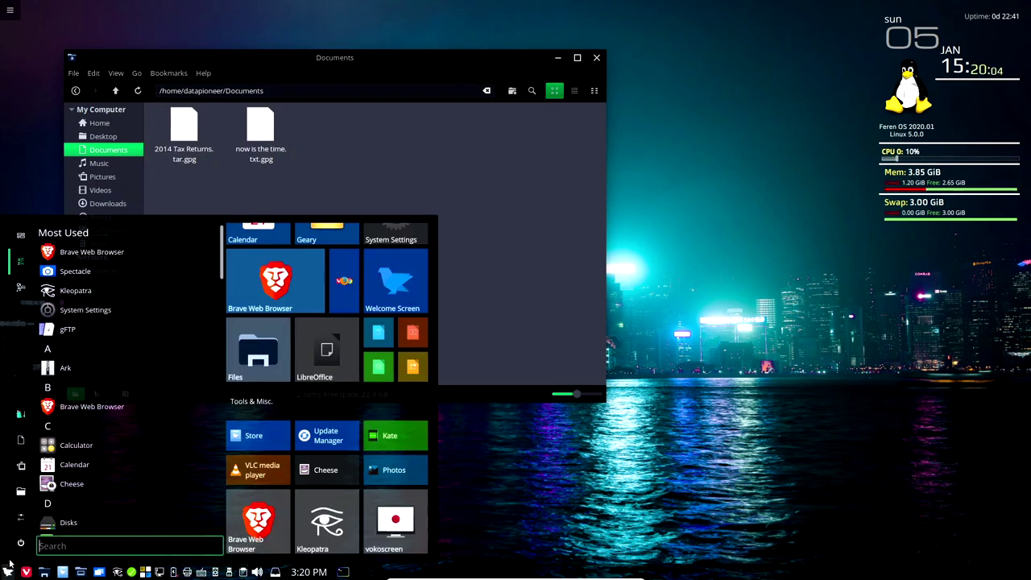
left_click(83, 392)
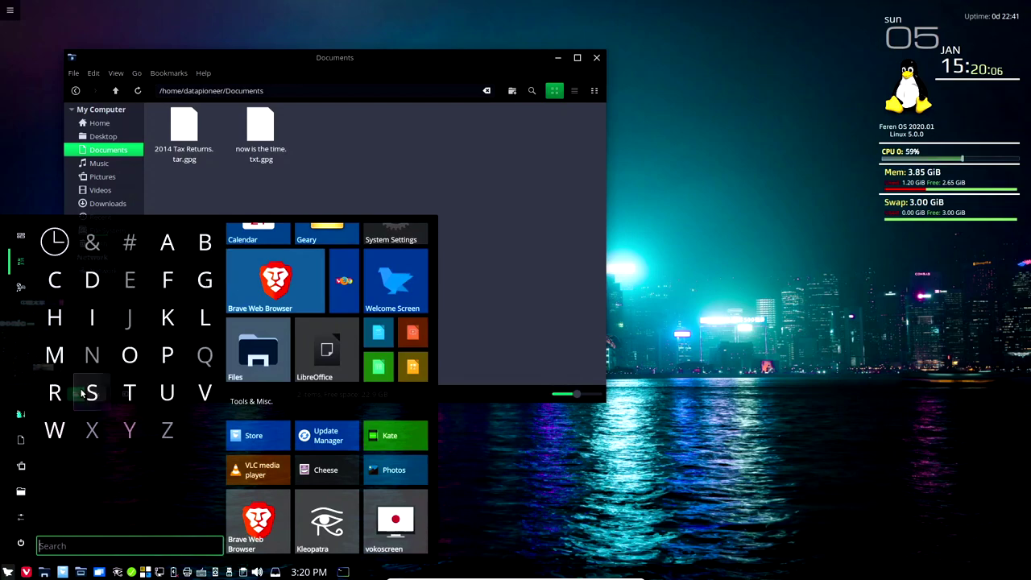
left_click(204, 280)
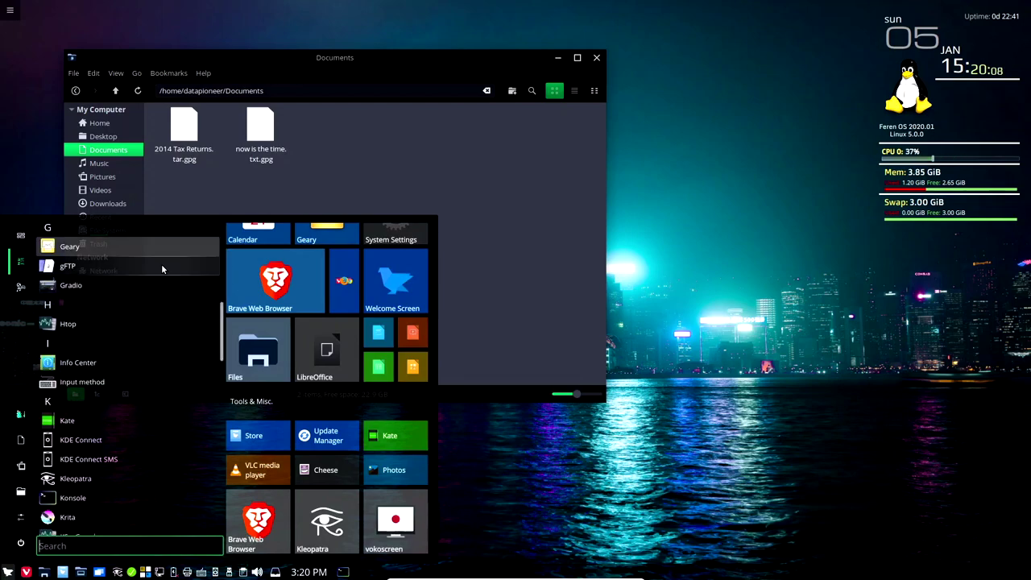
left_click(161, 266)
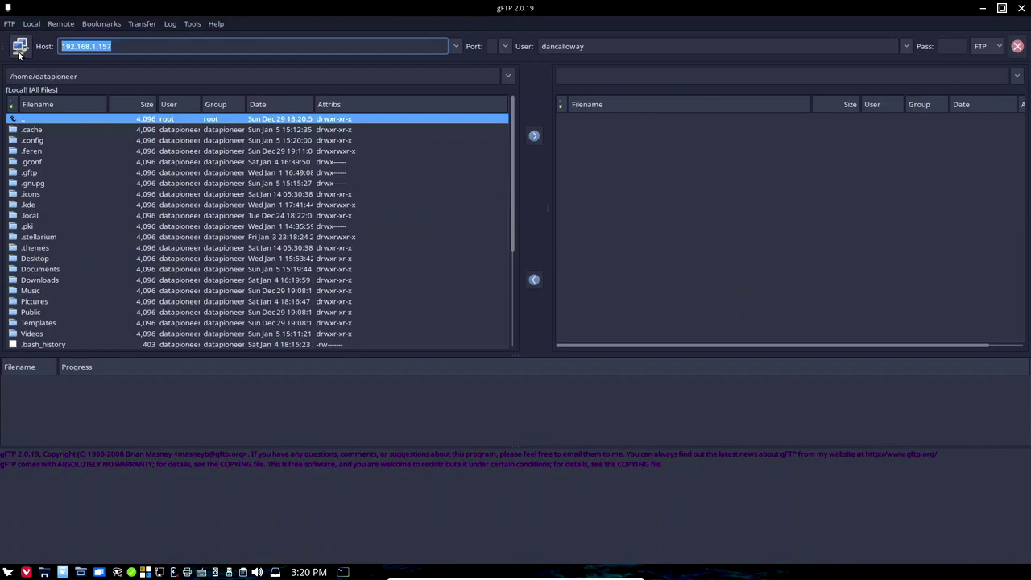
left_click(19, 50)
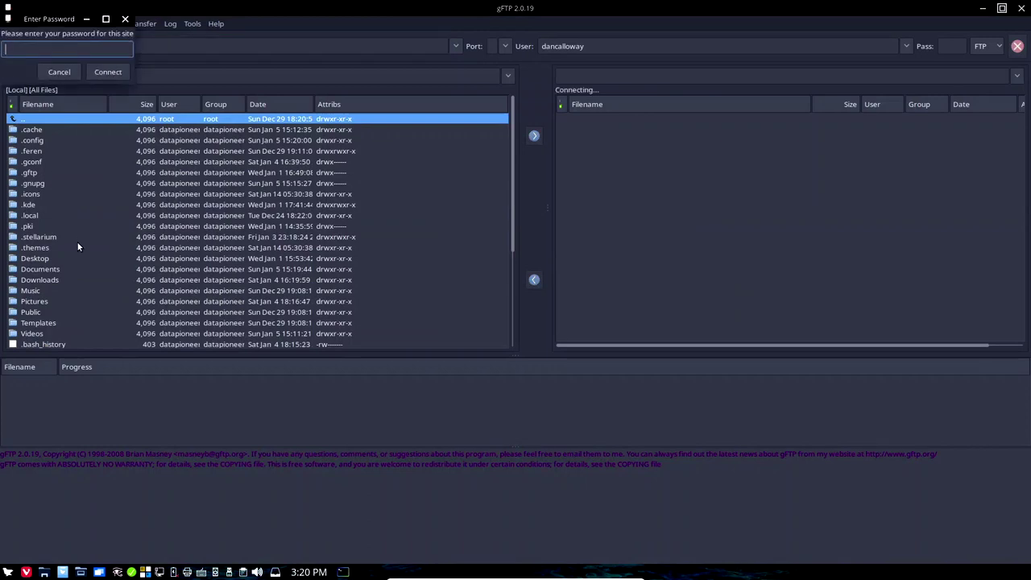
type("••••••••")
key("Return")
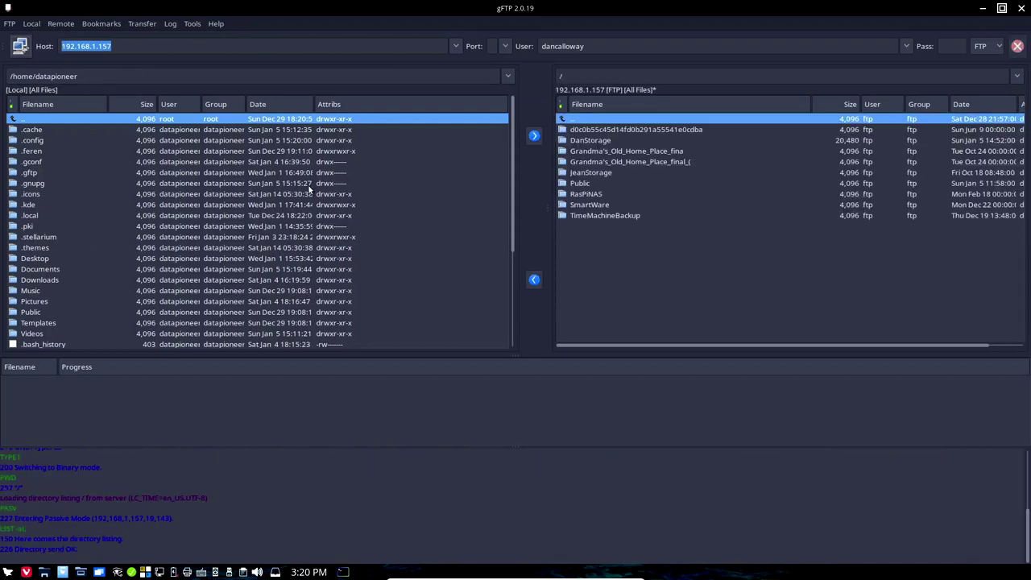
Step: Upload 2014 Tax Returns.tar.gpg from local Documents to the server's DanStorage, overwriting the existing copy
double_click(600, 141)
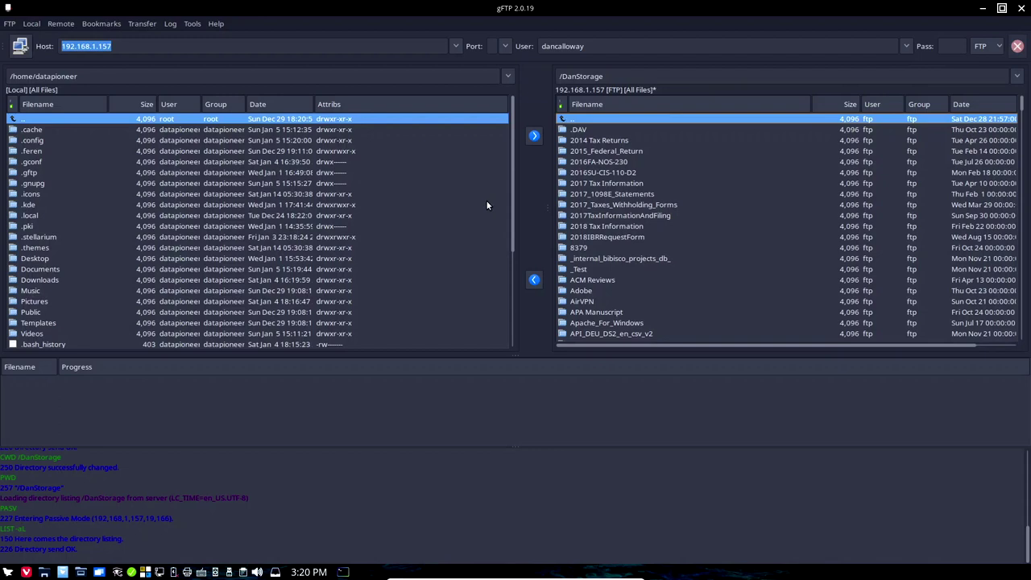
double_click(35, 269)
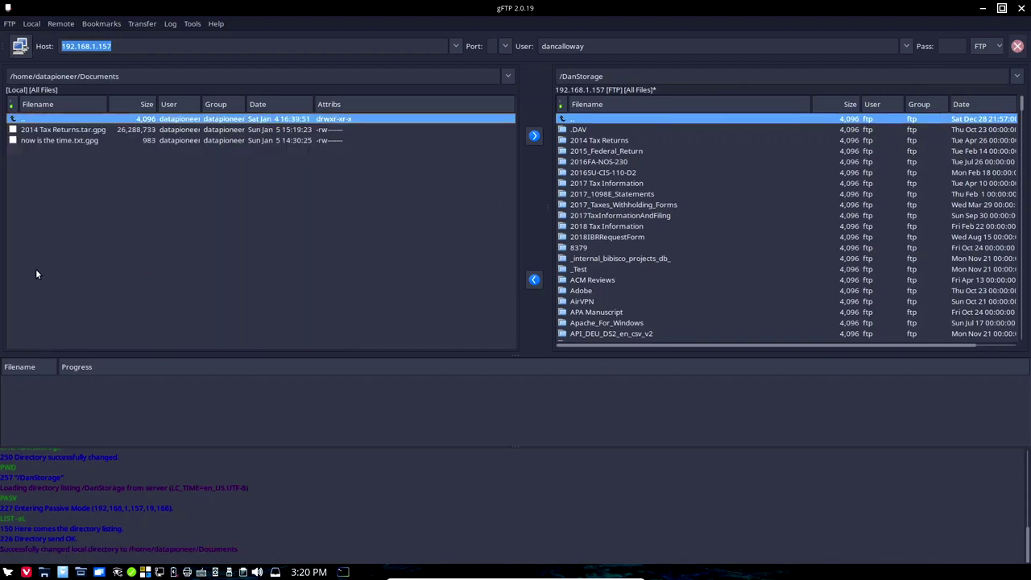
left_click(69, 134)
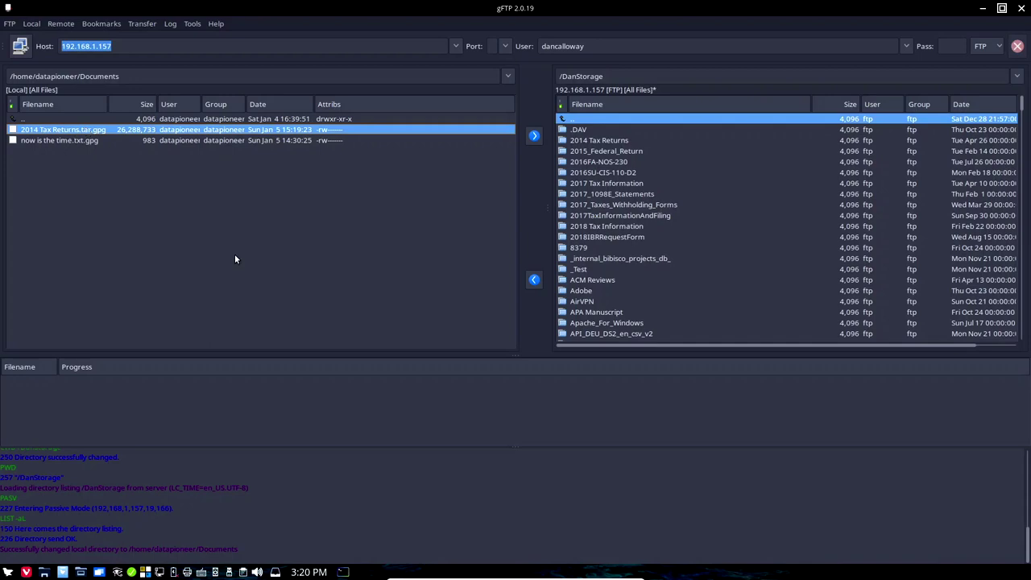
left_click(533, 136)
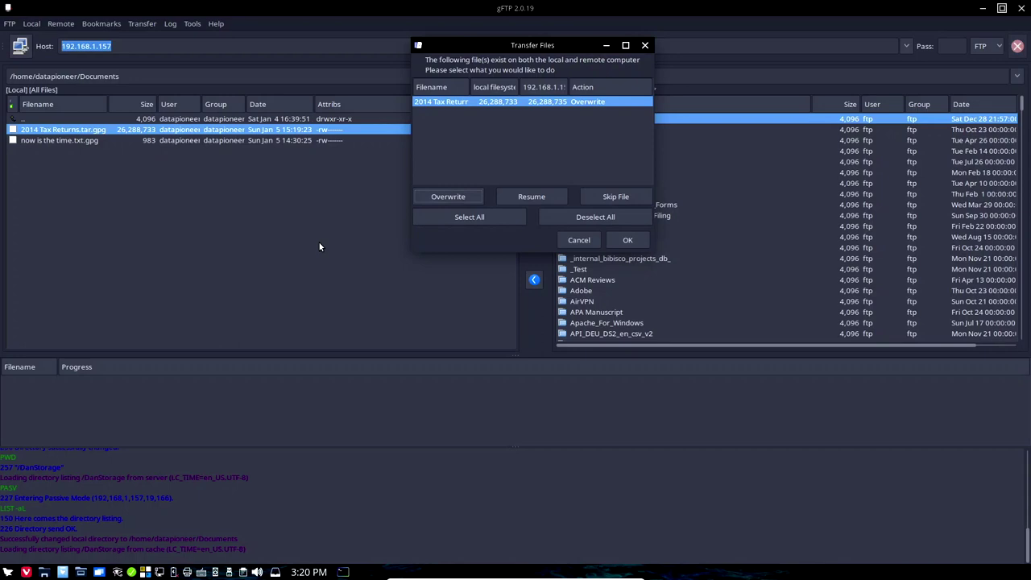
left_click(628, 239)
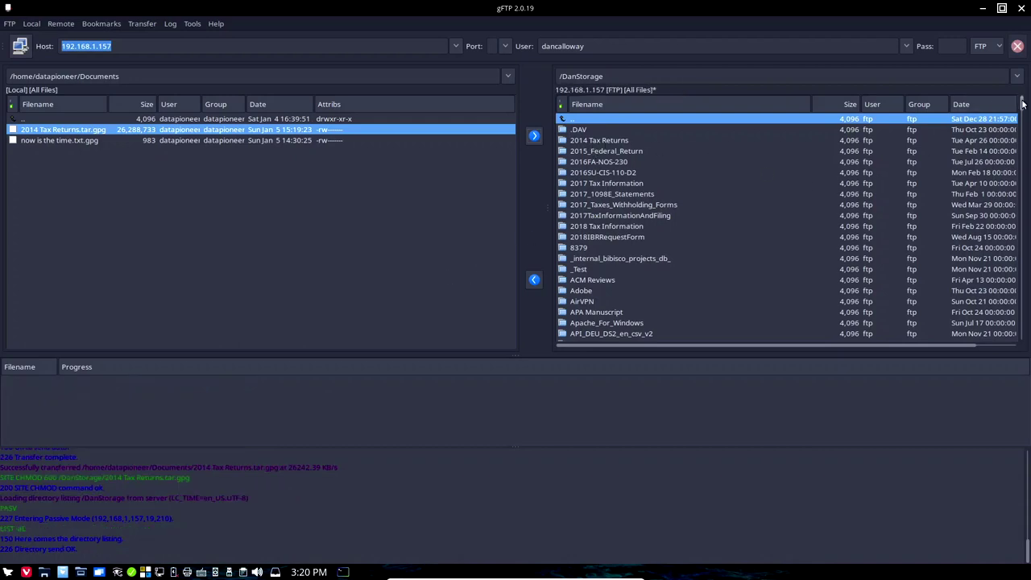
Step: Confirm 2014 Tax Returns.tar.gpg is listed on the remote server, then close gFTP
scroll(1023, 105, "down", 1)
left_click_drag(1023, 105, 1007, 203)
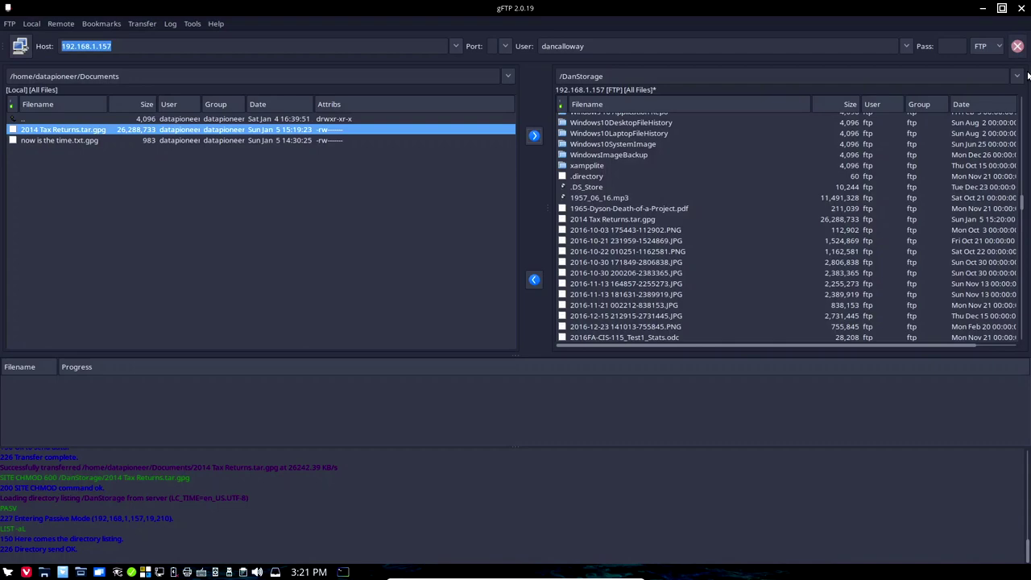
left_click(1021, 10)
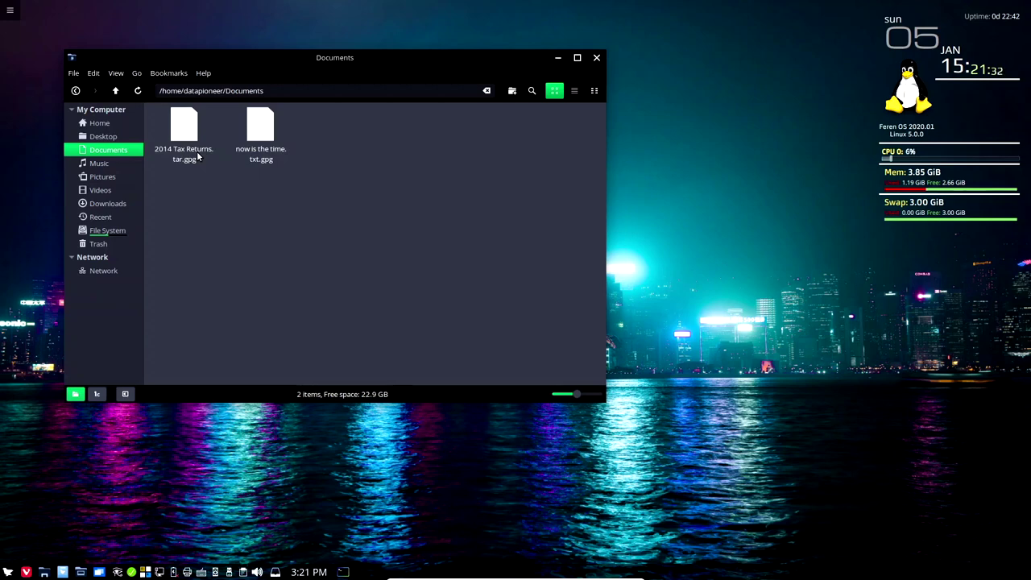
Step: Decrypt 2014 Tax Returns.tar.gpg in Kleopatra, saving the restored folder to Documents, then close Kleopatra
left_click(7, 572)
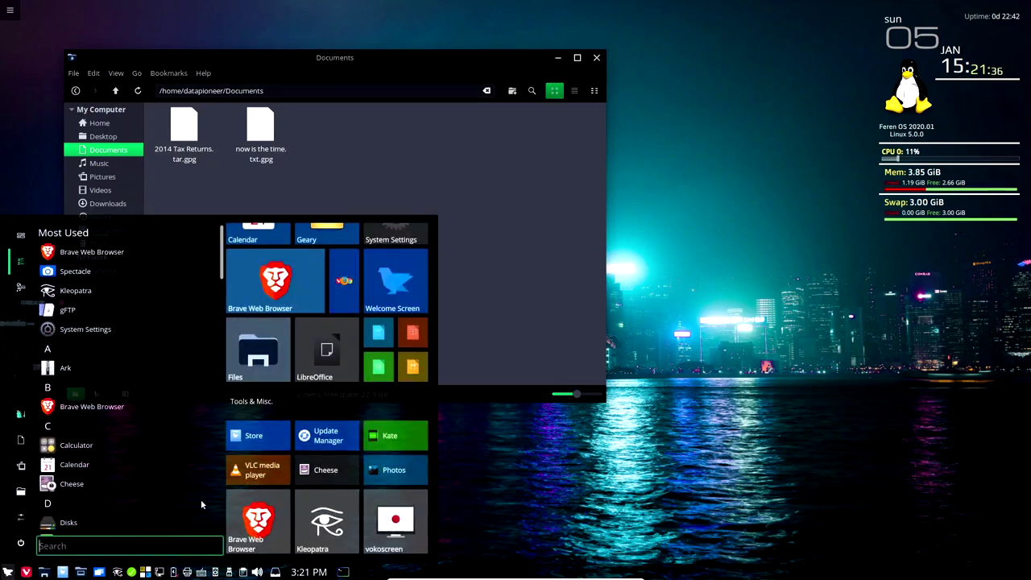
left_click(327, 523)
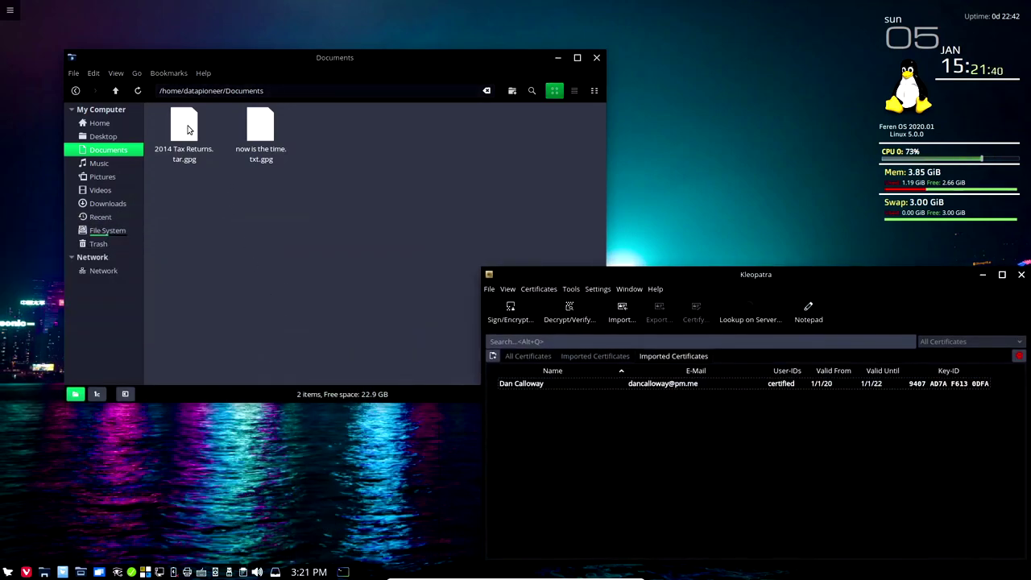
left_click_drag(185, 127, 759, 471)
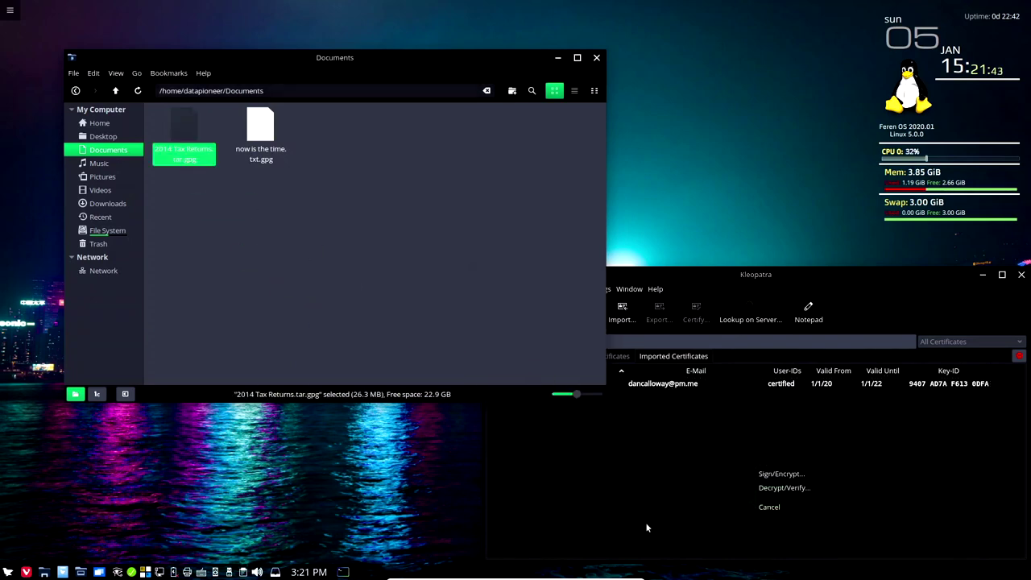
left_click(783, 488)
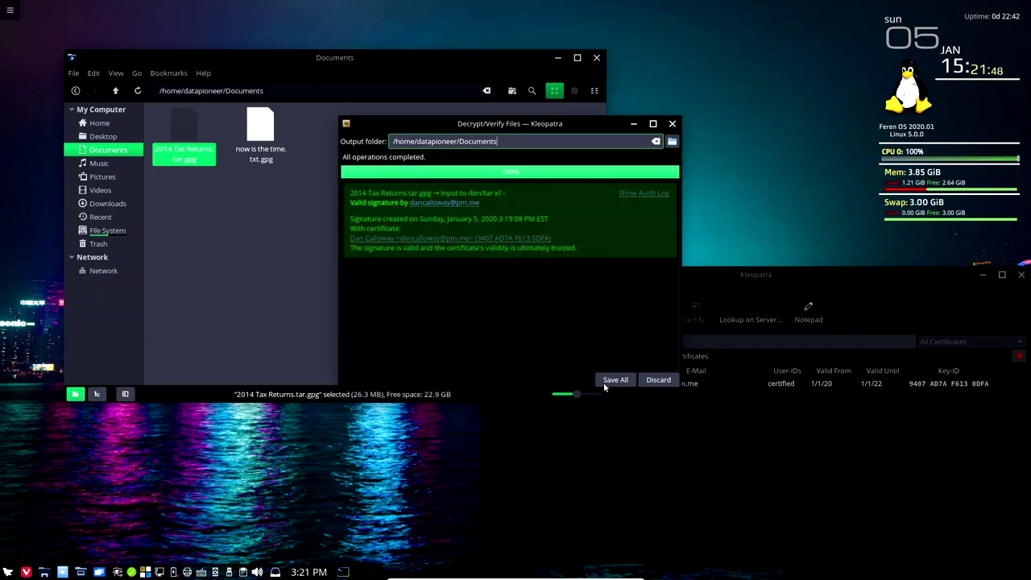
left_click(606, 382)
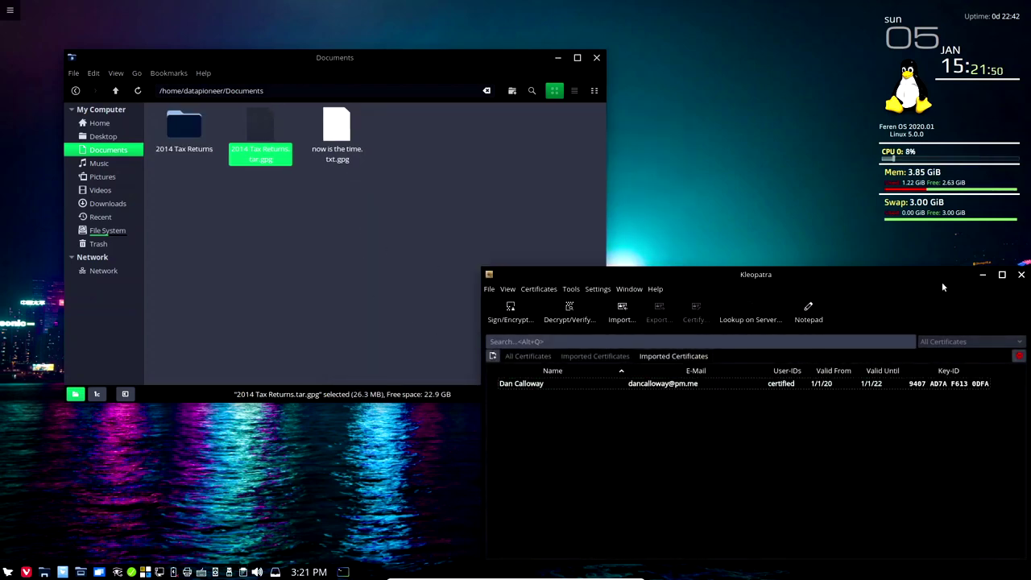
left_click(1020, 275)
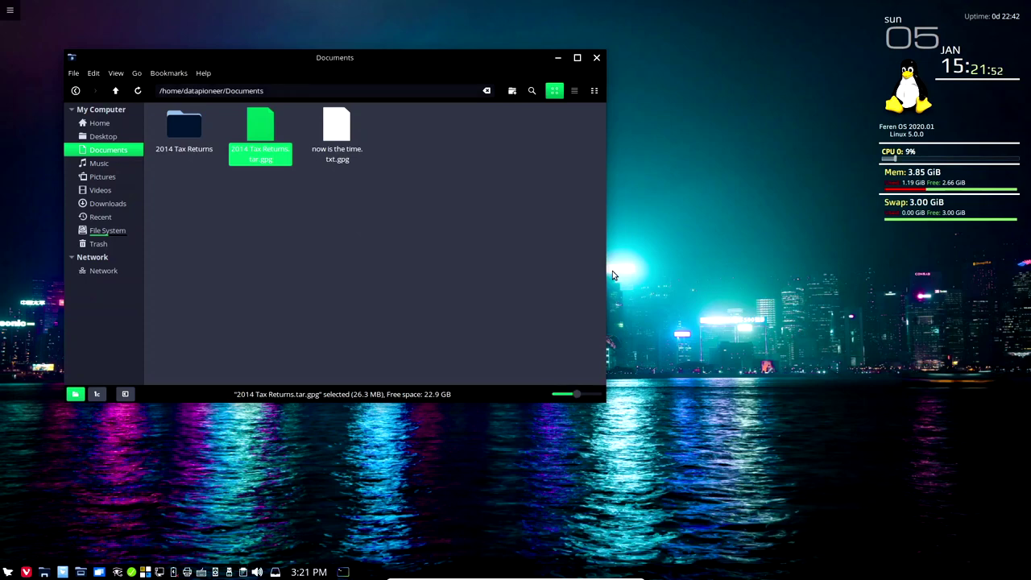
Step: Permanently delete 2014 Tax Returns.tar.gpg and now is the time.txt.gpg, then check the restored folder
left_click(391, 227)
right_click(263, 126)
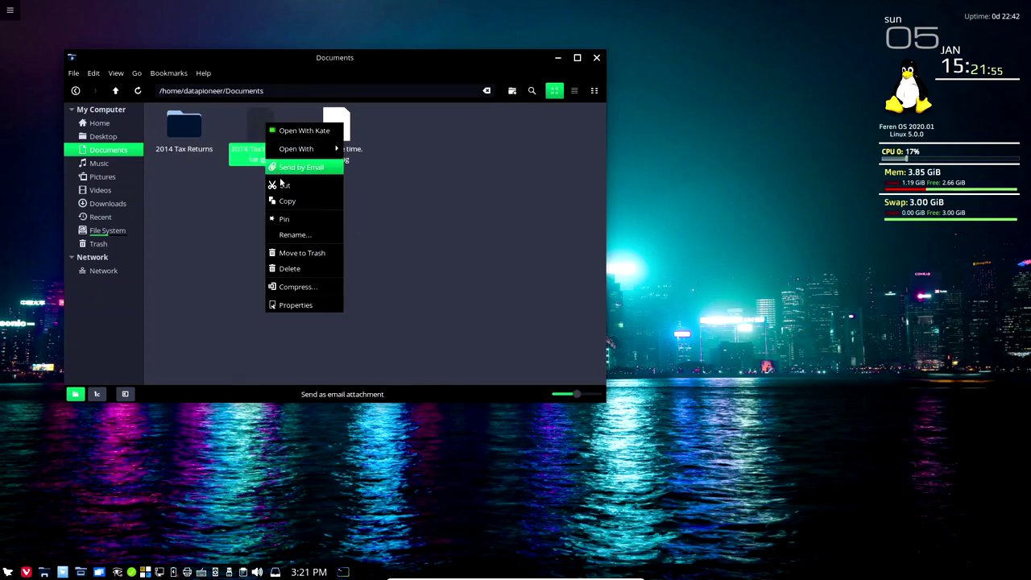
left_click(294, 268)
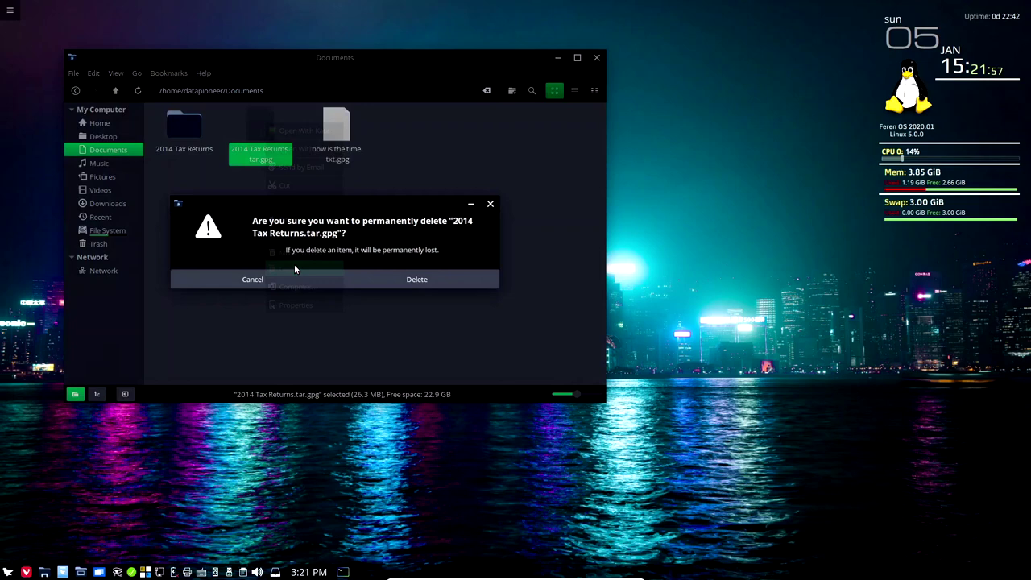
left_click(416, 286)
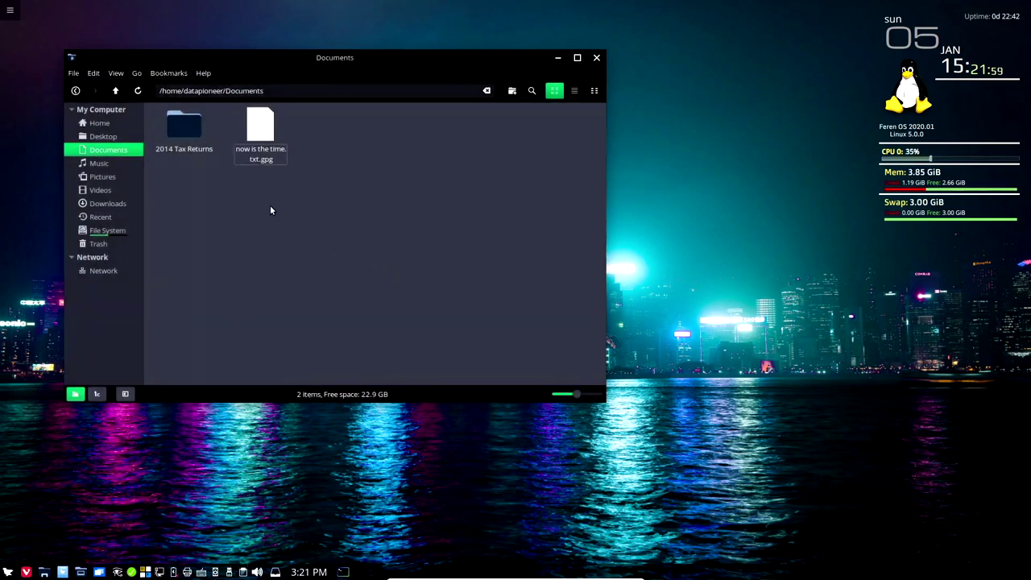
right_click(259, 126)
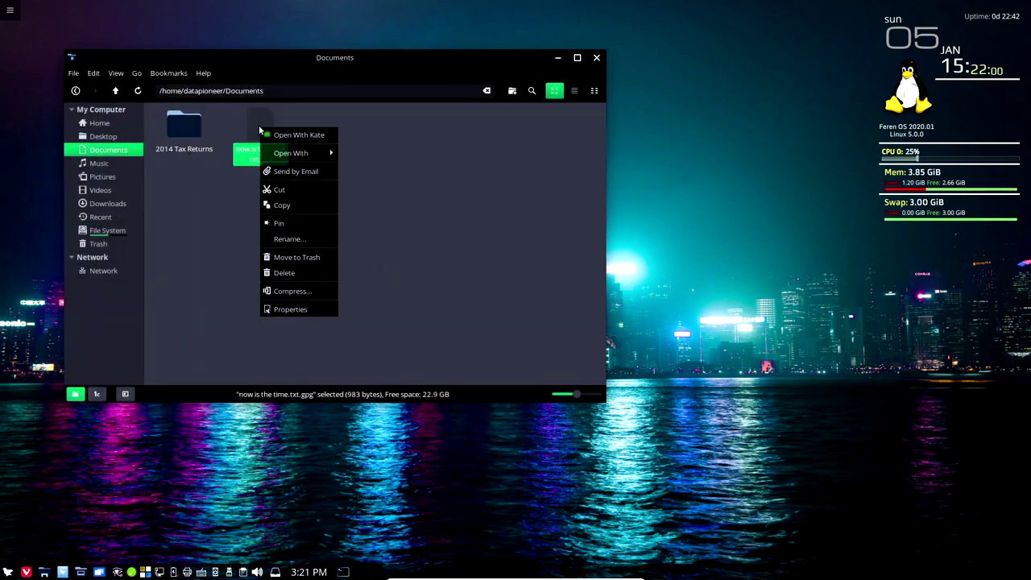
left_click(287, 272)
left_click(391, 271)
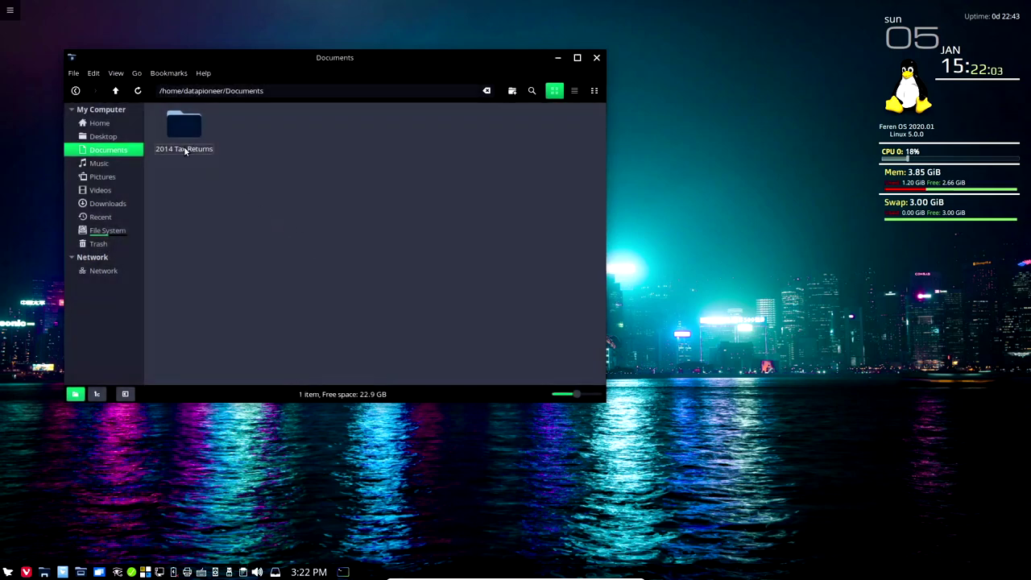
double_click(183, 148)
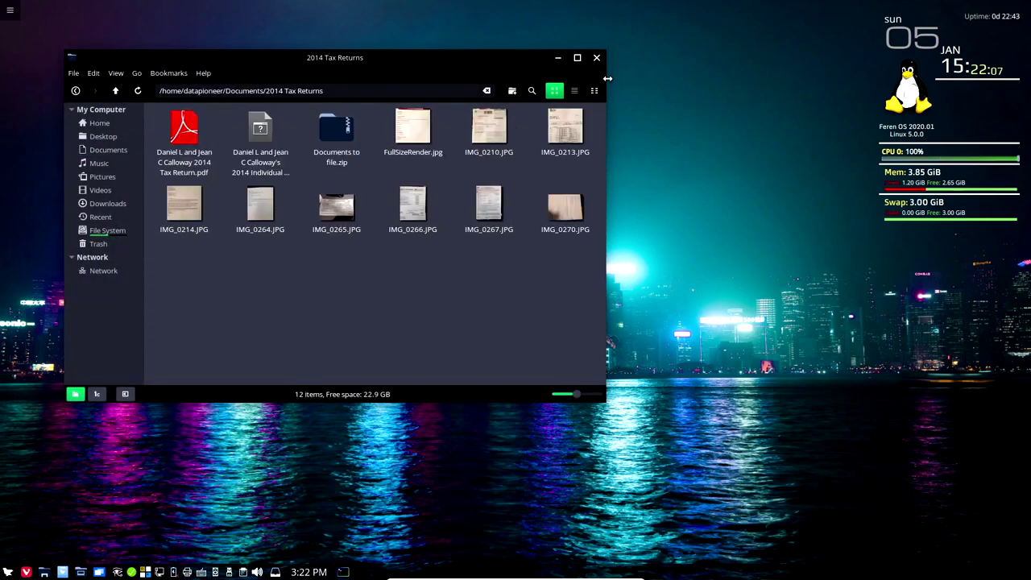
left_click(596, 58)
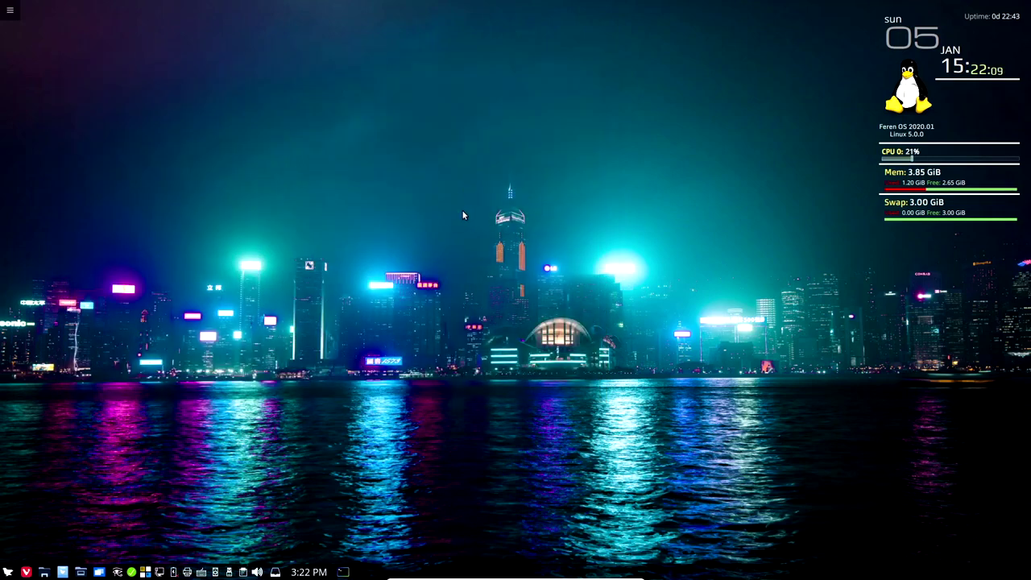